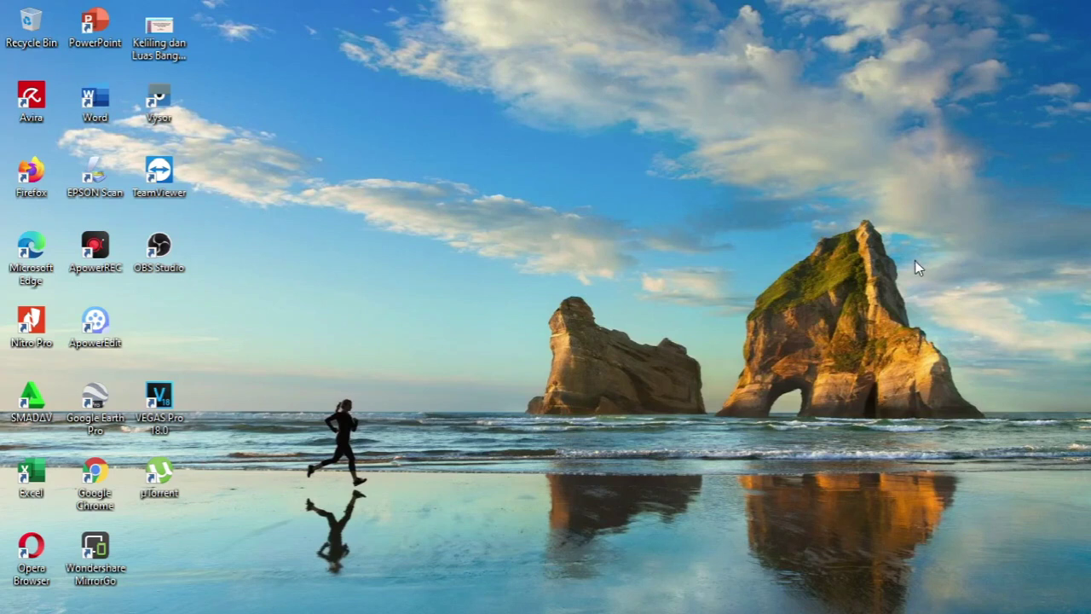
# Step: Open Firefox and search Google for "apowerrec"
pyautogui.doubleClick(54, 167)
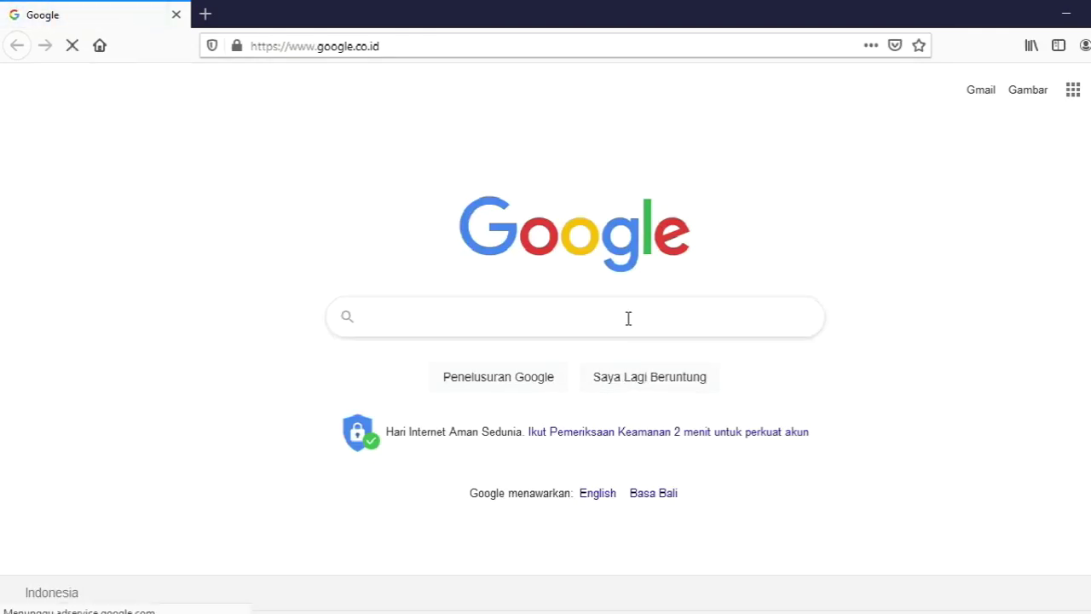
pyautogui.write('apo')
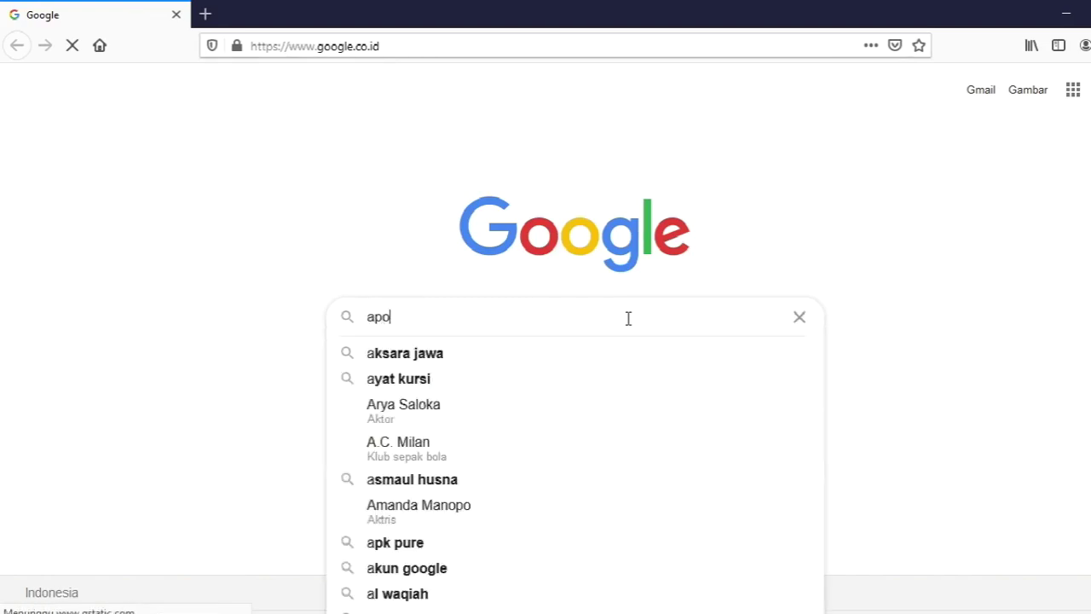
pyautogui.write('wer')
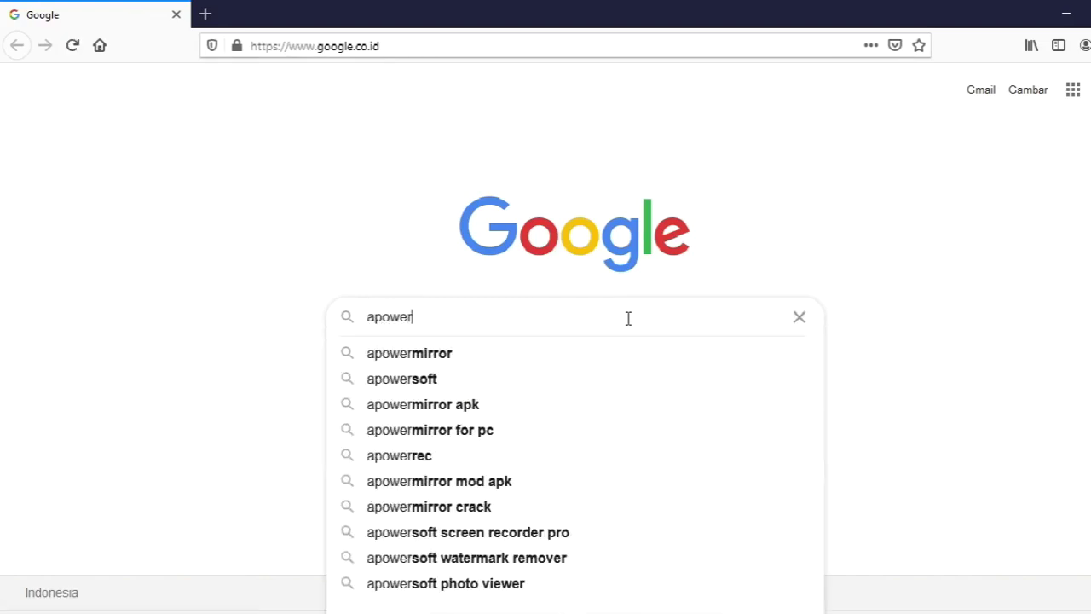
pyautogui.write('rec')
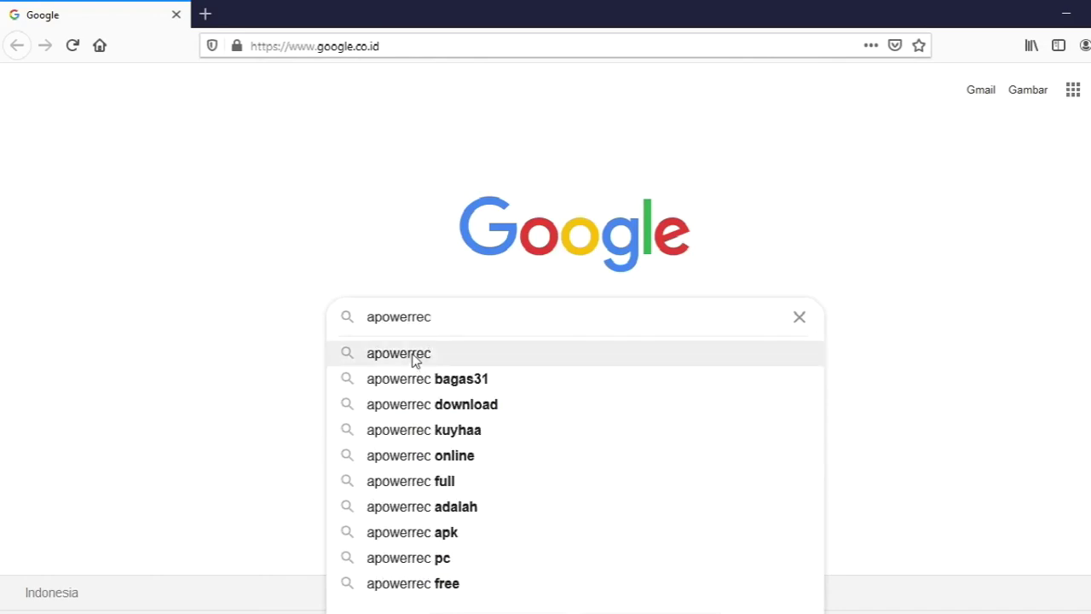
pyautogui.click(415, 357)
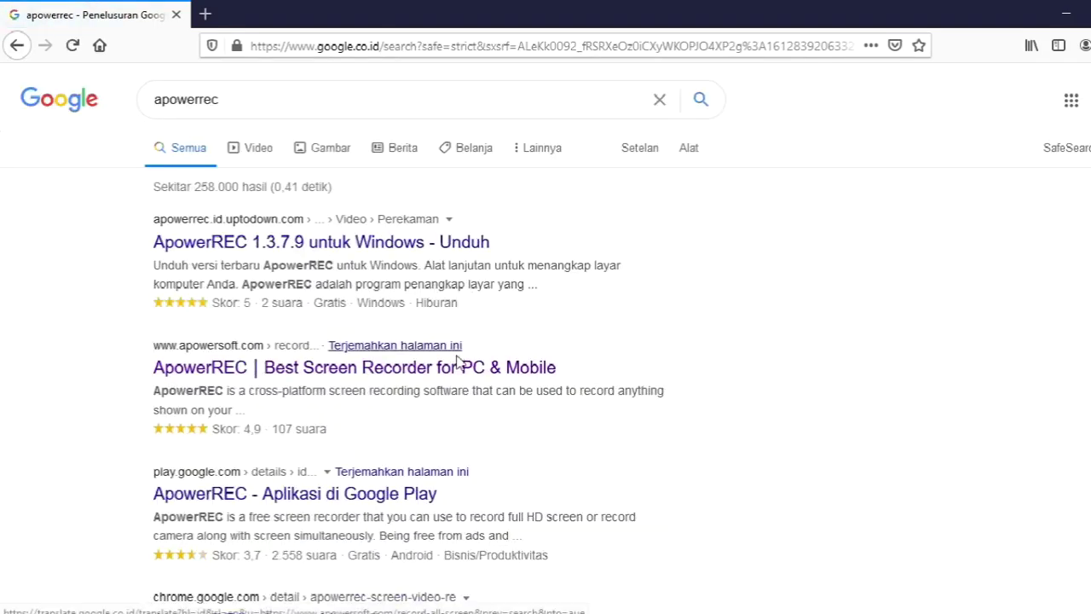
# Step: Open the official Apowersoft ApowerREC page from the search results, then download and save apowerrec-setup.exe
pyautogui.click(361, 371)
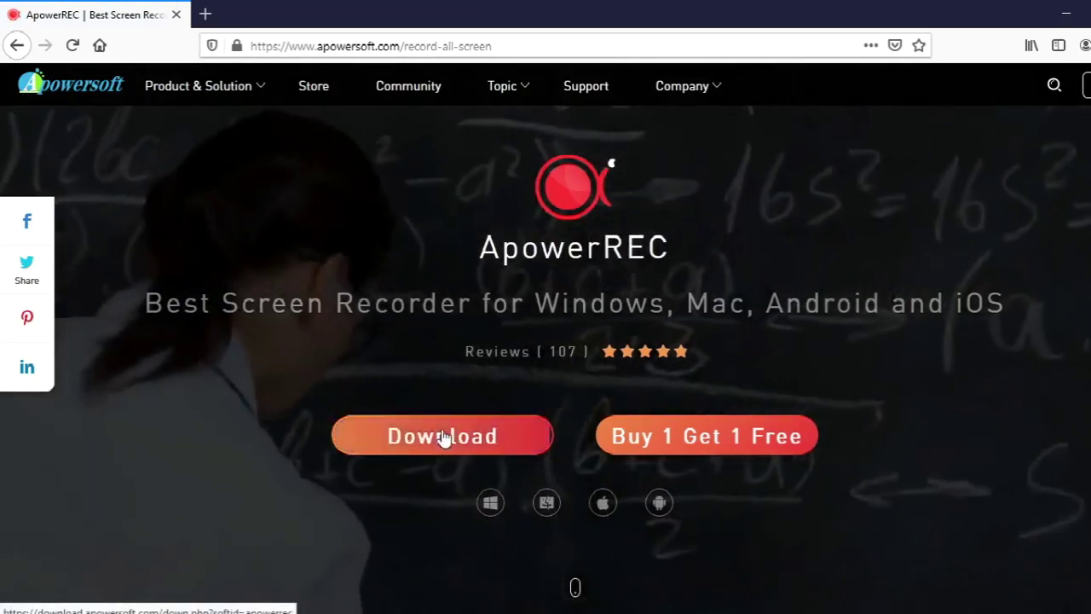
pyautogui.click(442, 437)
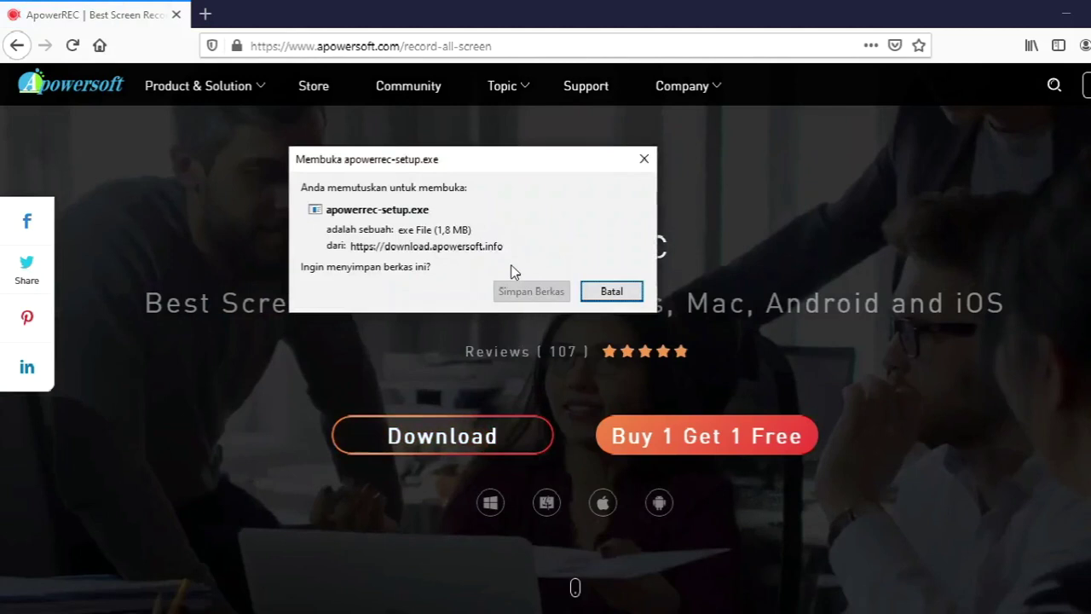
pyautogui.click(511, 295)
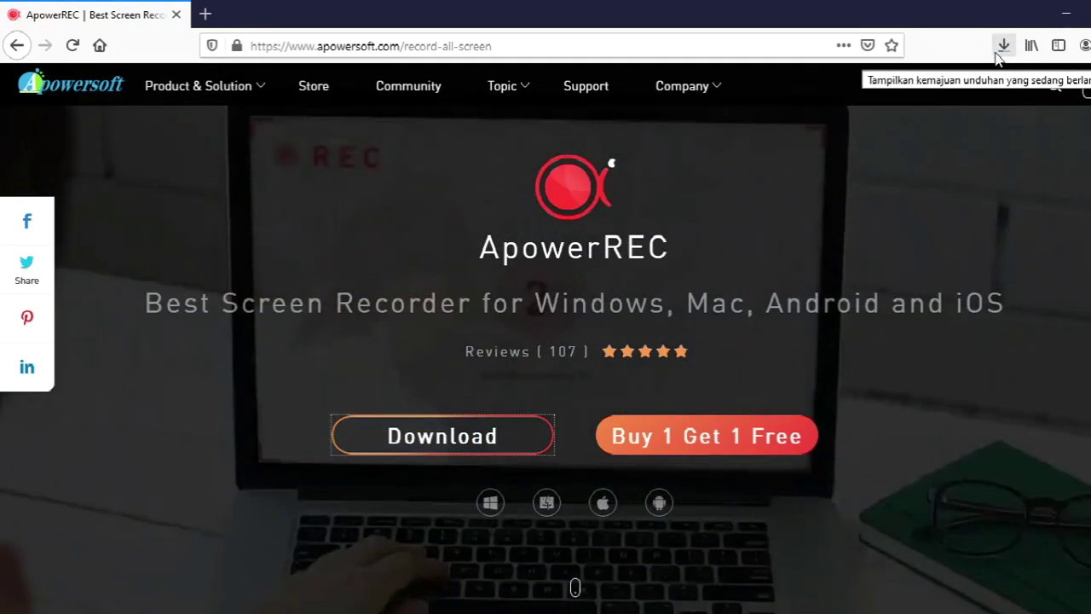
# Step: Show the downloaded apowerrec-setup file in its Downloads folder, and minimize the folder and browser windows to return to the desktop
pyautogui.click(1004, 47)
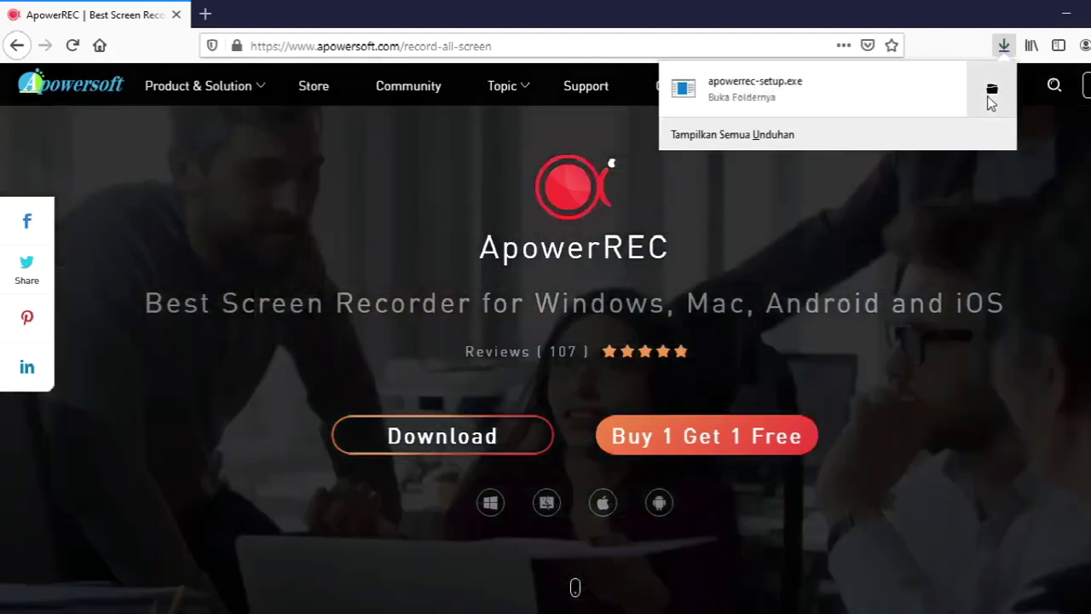
pyautogui.click(988, 94)
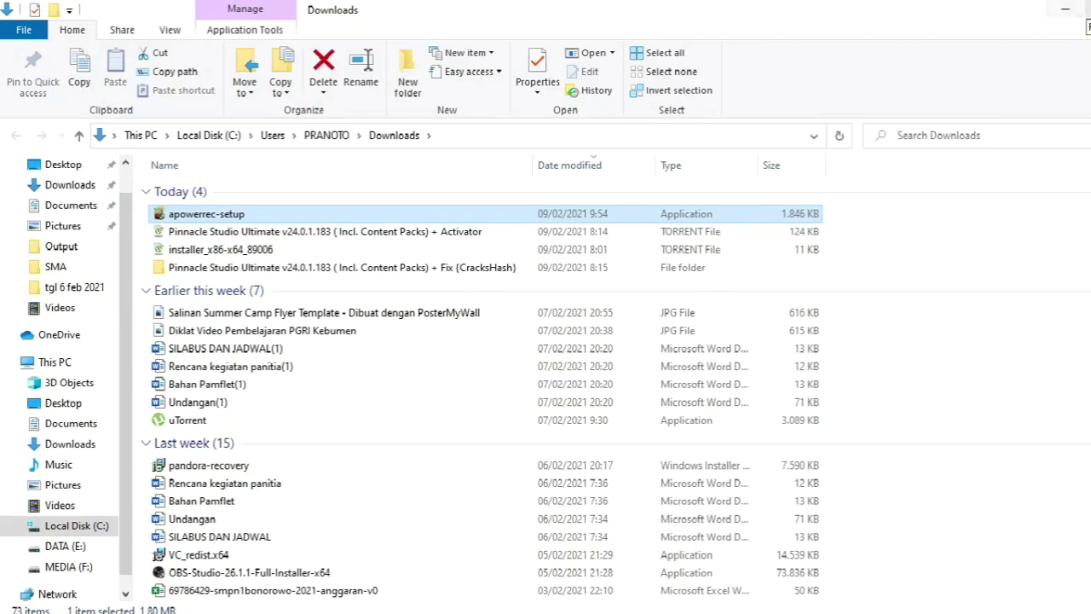
pyautogui.click(1063, 11)
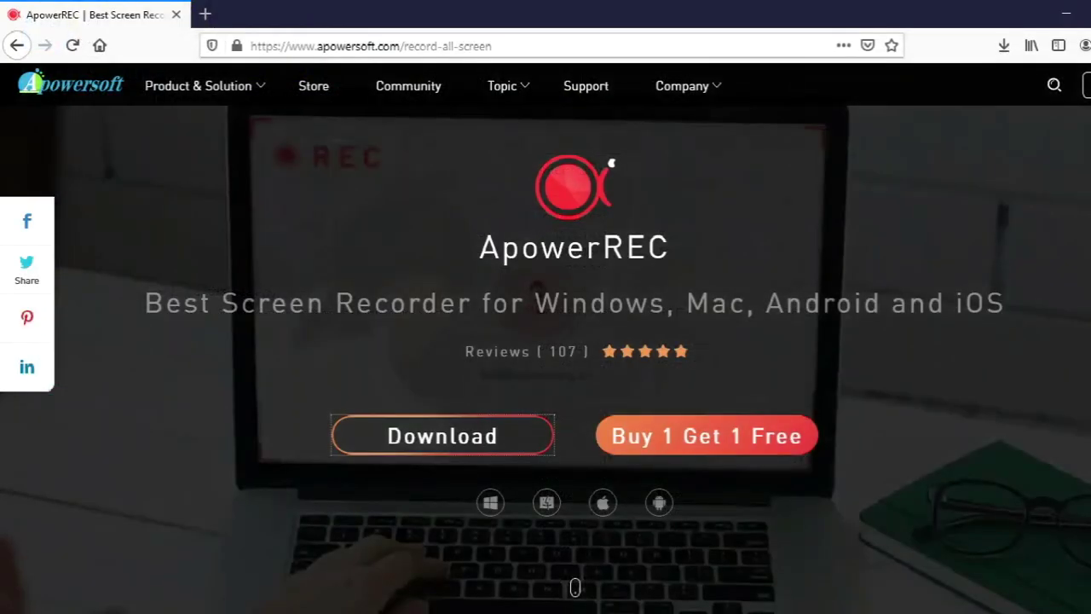
pyautogui.click(1065, 12)
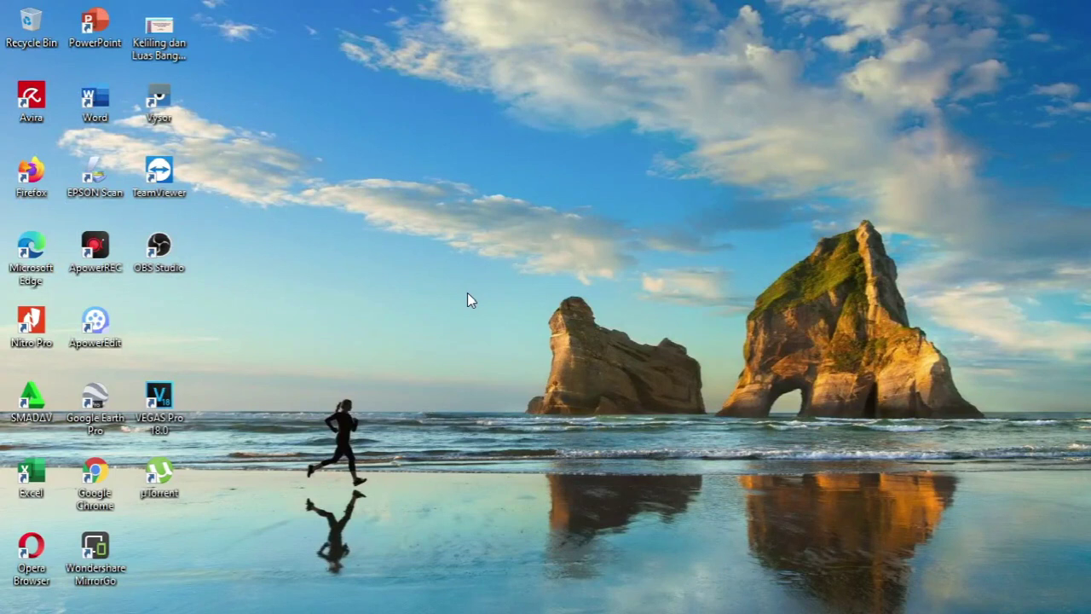
# Step: Launch ApowerREC from the desktop, choose the Record Screen mode and set the recording area to Full screen
pyautogui.doubleClick(99, 247)
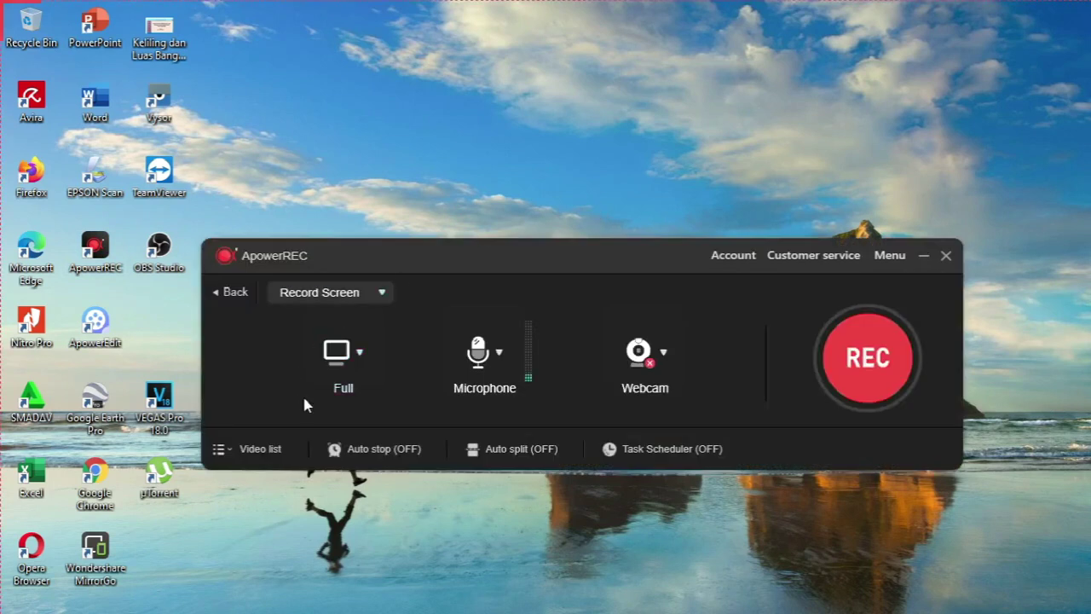
pyautogui.click(237, 296)
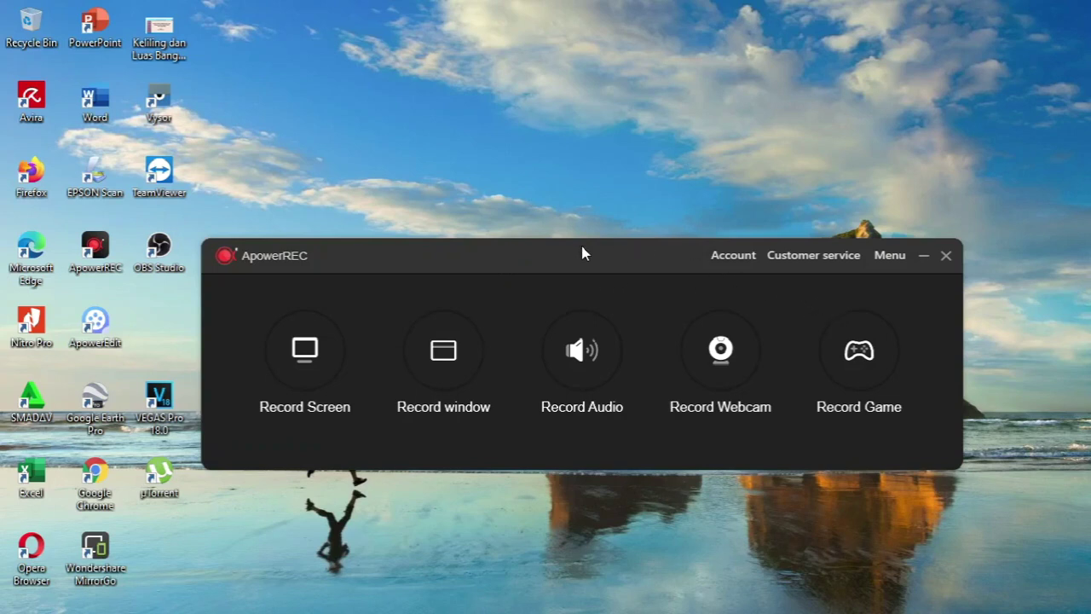
pyautogui.click(307, 358)
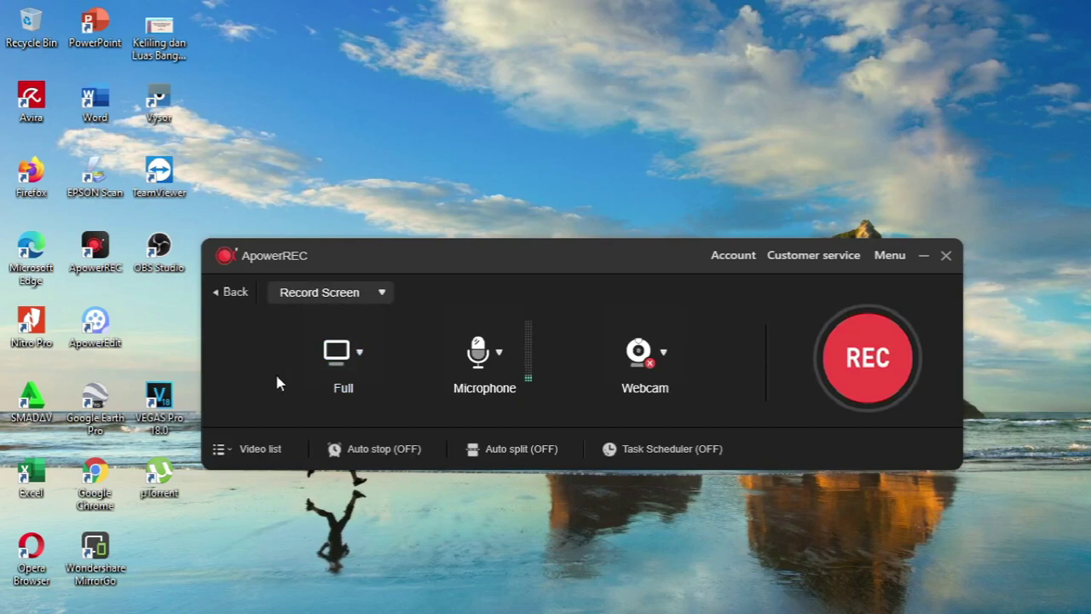
pyautogui.click(359, 356)
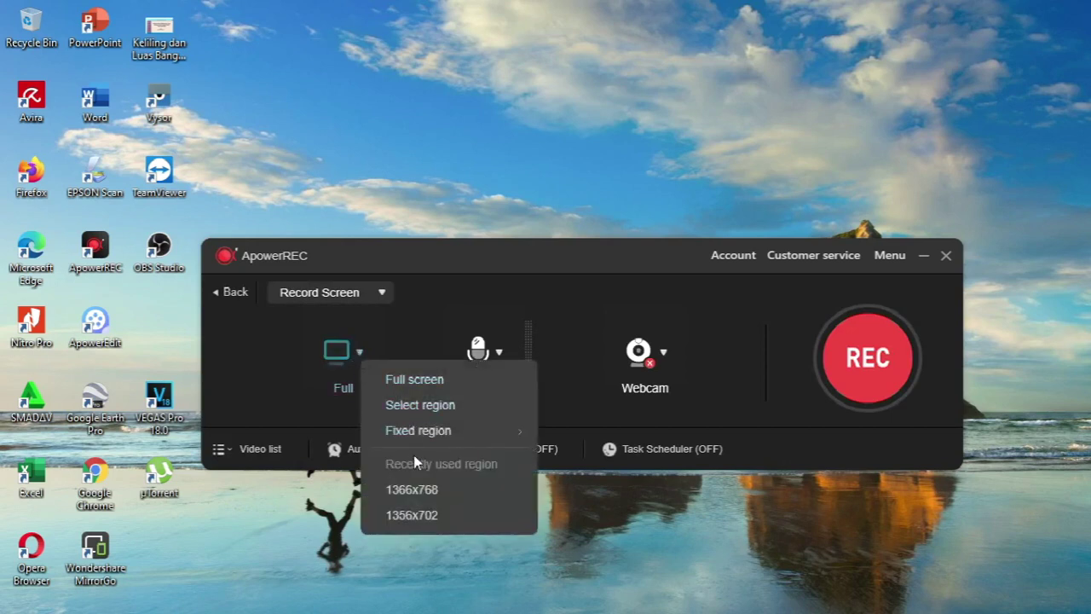
pyautogui.click(413, 389)
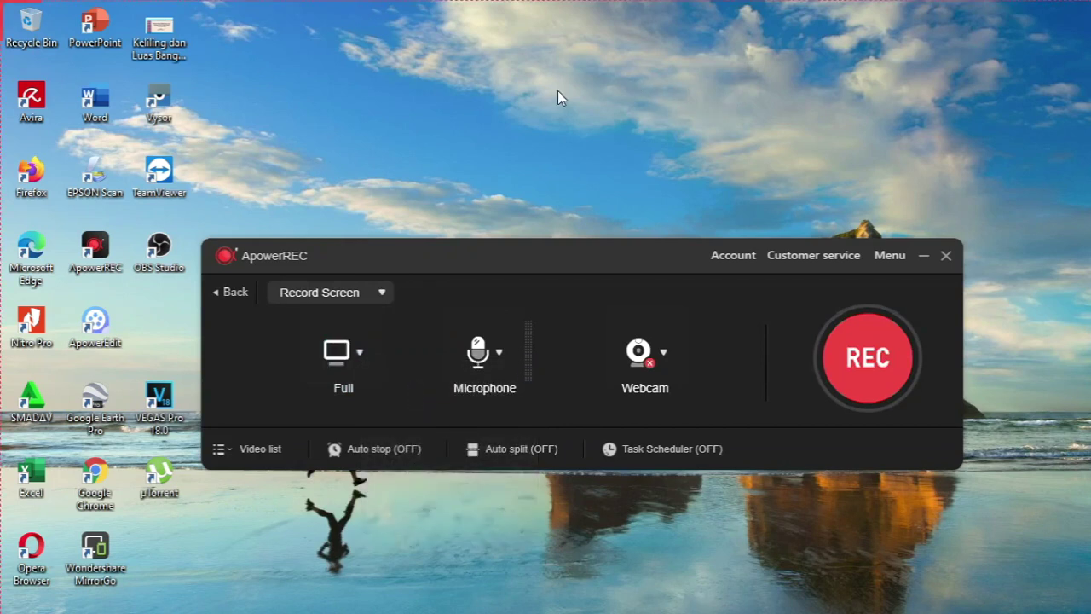
# Step: Turn on the Integrated Webcam, move its overlay above the recorder panel and make it slightly smaller
pyautogui.click(664, 355)
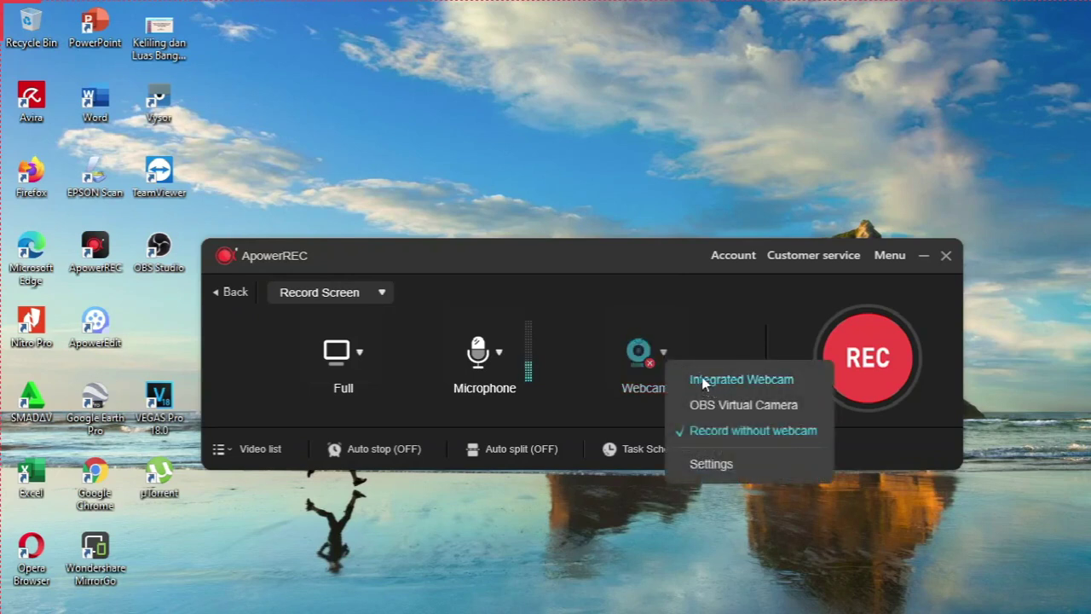
pyautogui.click(704, 381)
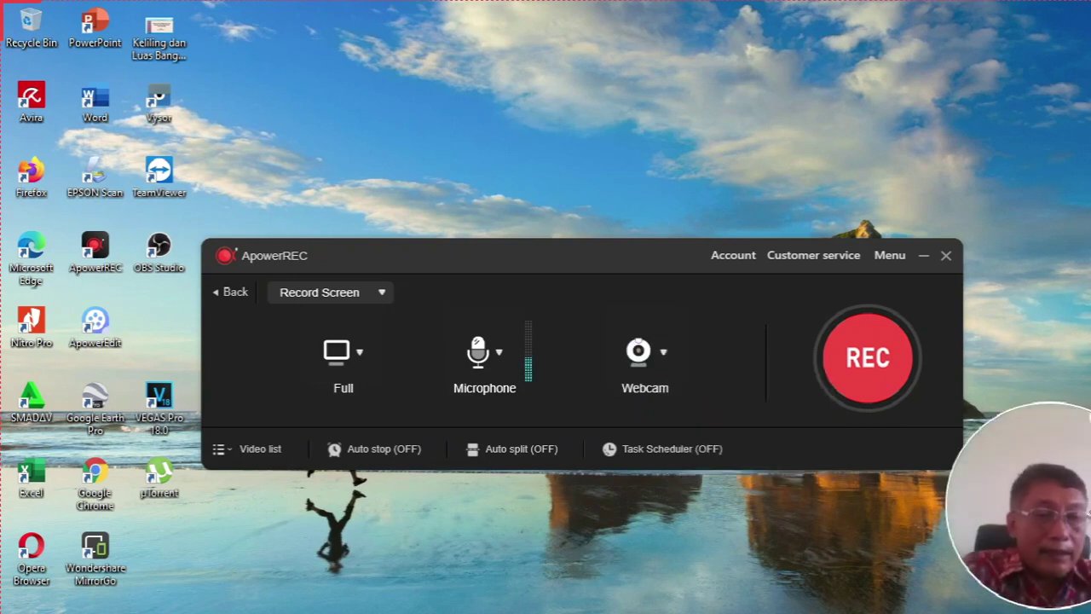
pyautogui.moveTo(1044, 511); pyautogui.dragTo(586, 124)
pyautogui.moveTo(646, 67)
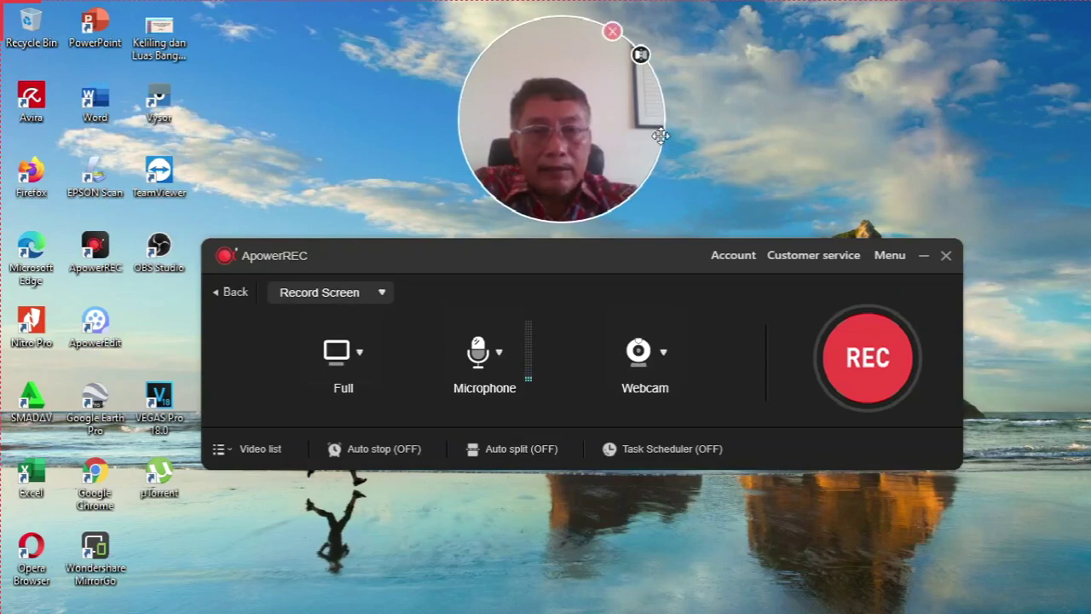
pyautogui.moveTo(664, 130); pyautogui.dragTo(823, 180)
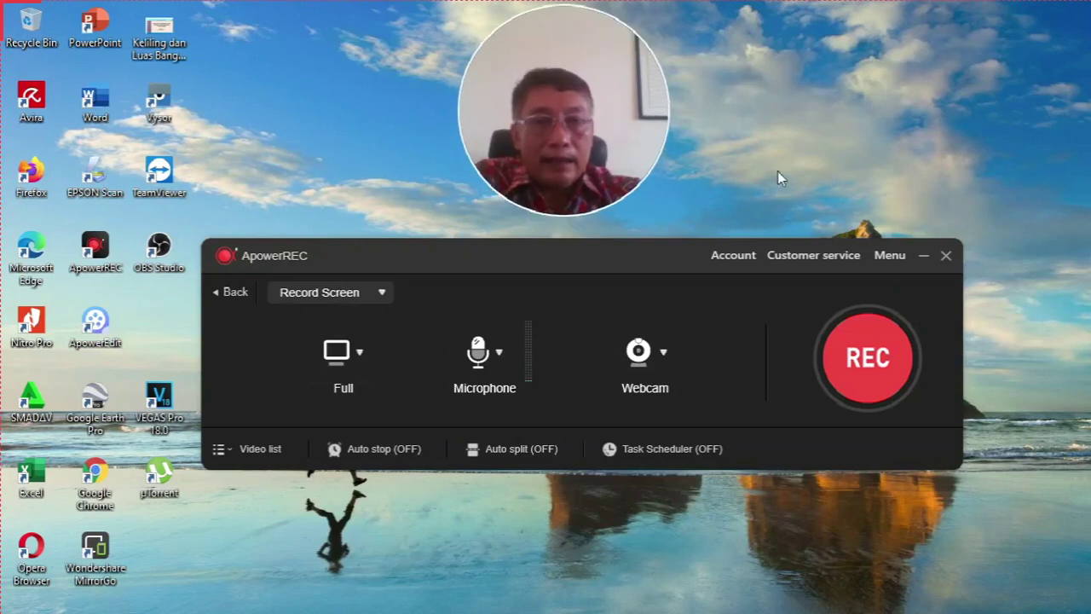
pyautogui.moveTo(592, 214)
pyautogui.mouseDown()
pyautogui.moveTo(595, 245)
pyautogui.moveTo(723, 422)
pyautogui.moveTo(723, 610)
pyautogui.moveTo(720, 538)
pyautogui.moveTo(597, 214)
pyautogui.mouseUp()
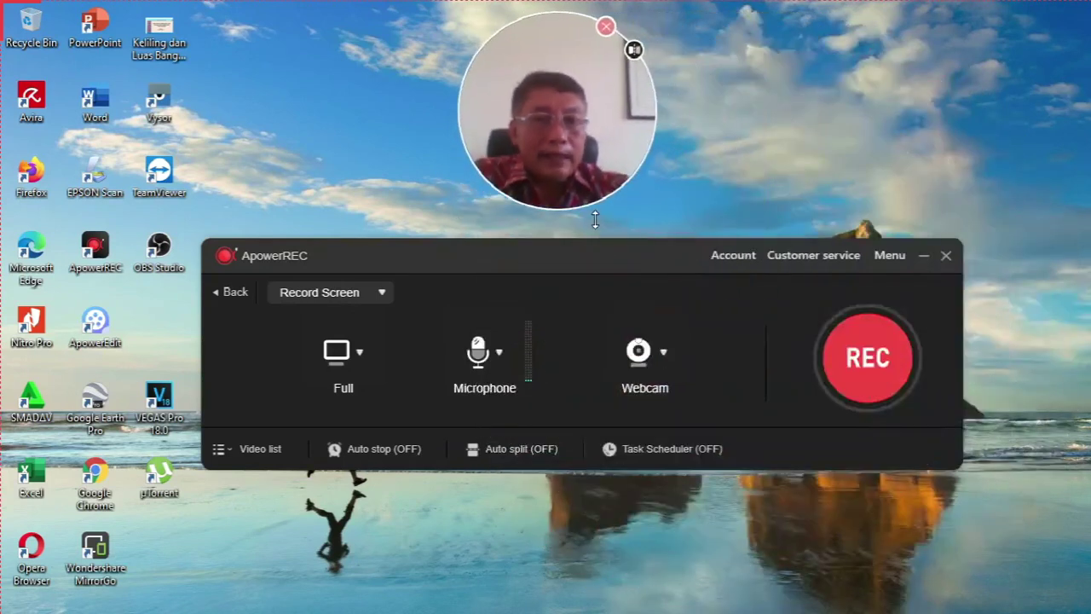
# Step: Try the Square webcam shape in the webcam settings and restore Circle
pyautogui.click(664, 352)
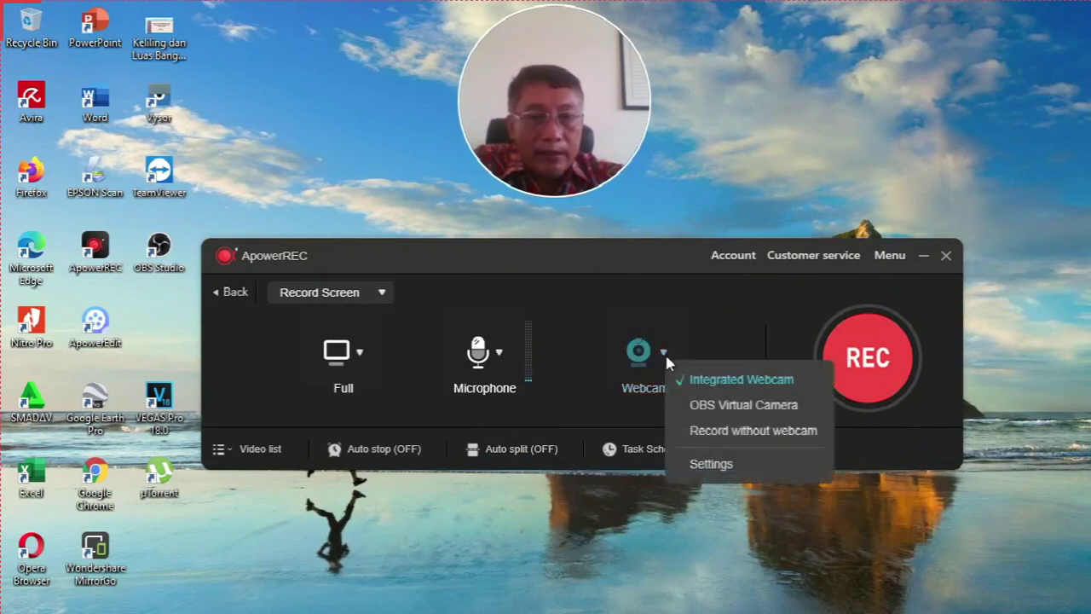
pyautogui.click(713, 464)
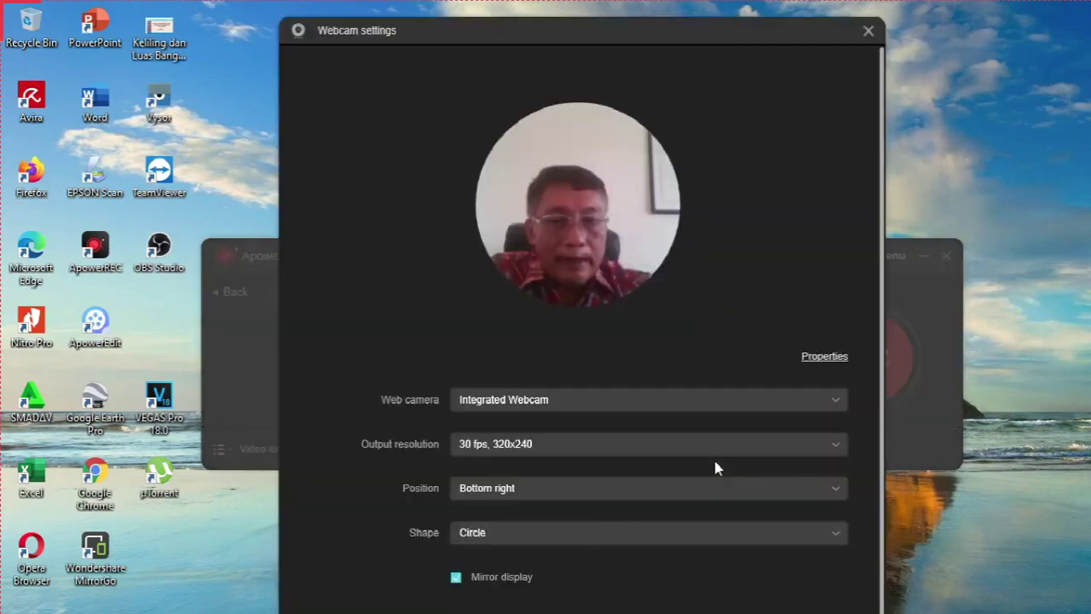
pyautogui.click(501, 531)
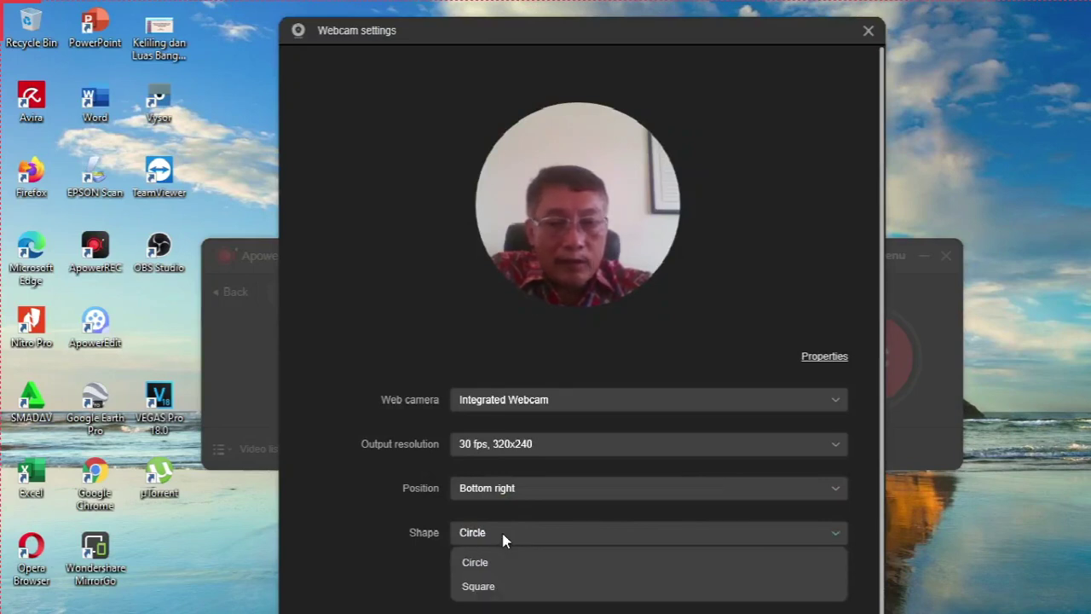
pyautogui.click(502, 585)
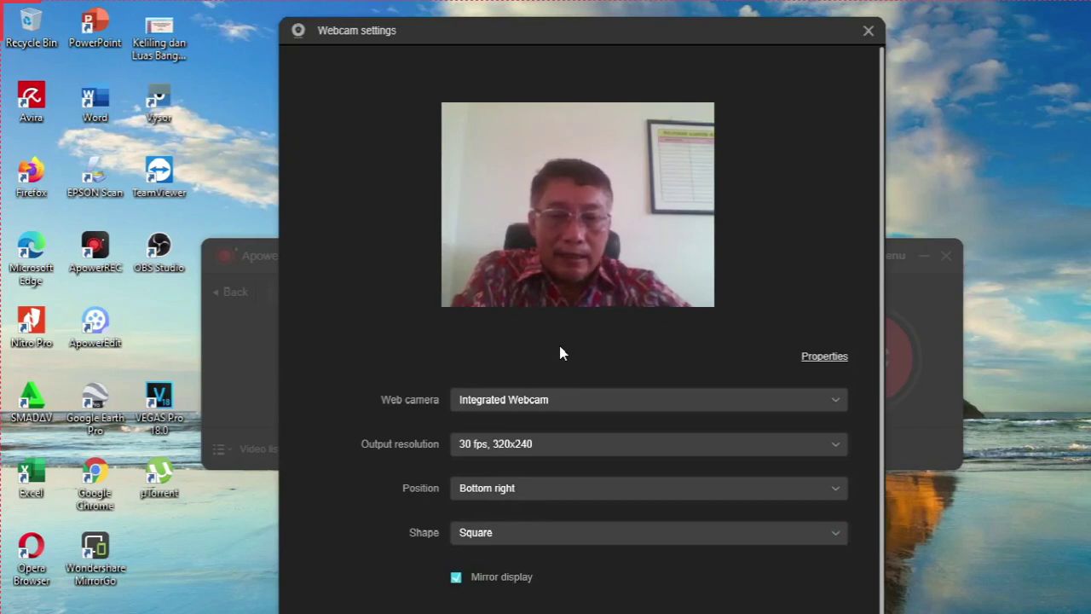
pyautogui.click(585, 534)
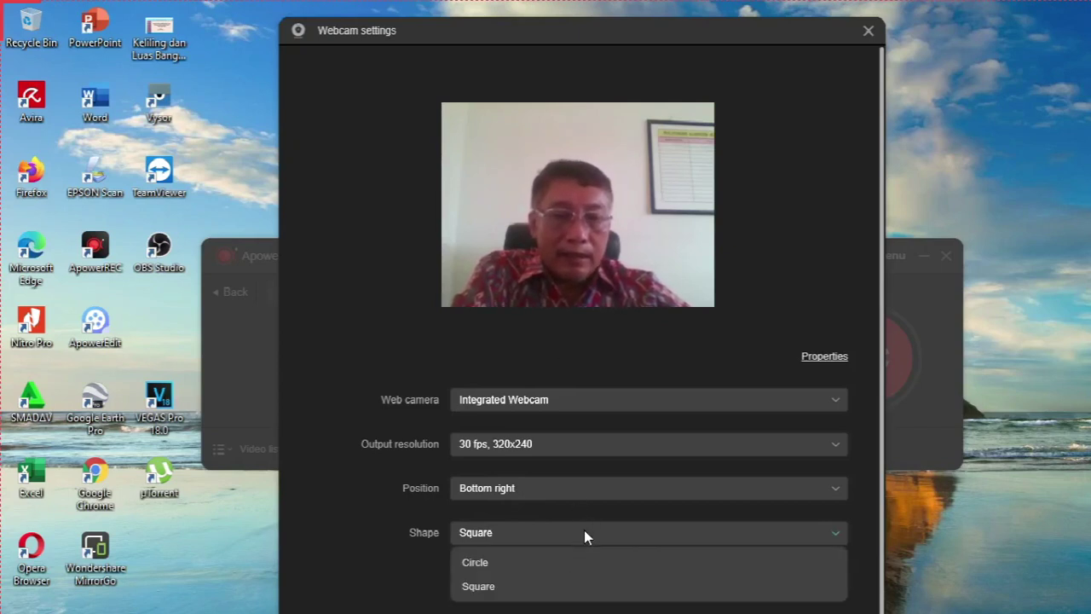
pyautogui.click(543, 563)
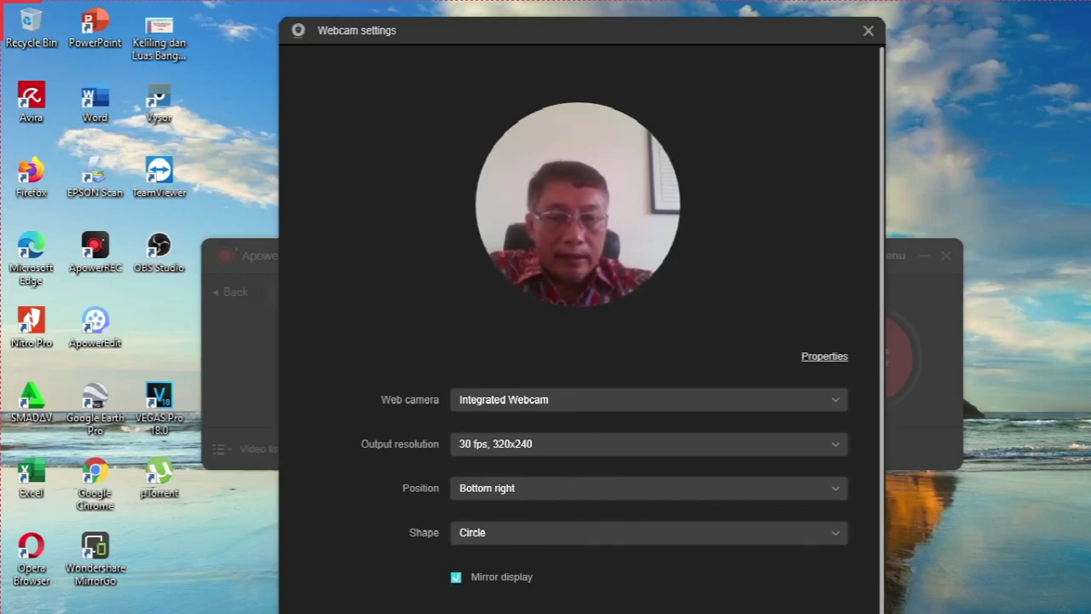
# Step: Toggle the webcam's mirror display off and on to compare the views, and close the webcam settings
pyautogui.click(456, 577)
pyautogui.click(456, 577)
pyautogui.click(456, 578)
pyautogui.click(456, 577)
pyautogui.click(456, 577)
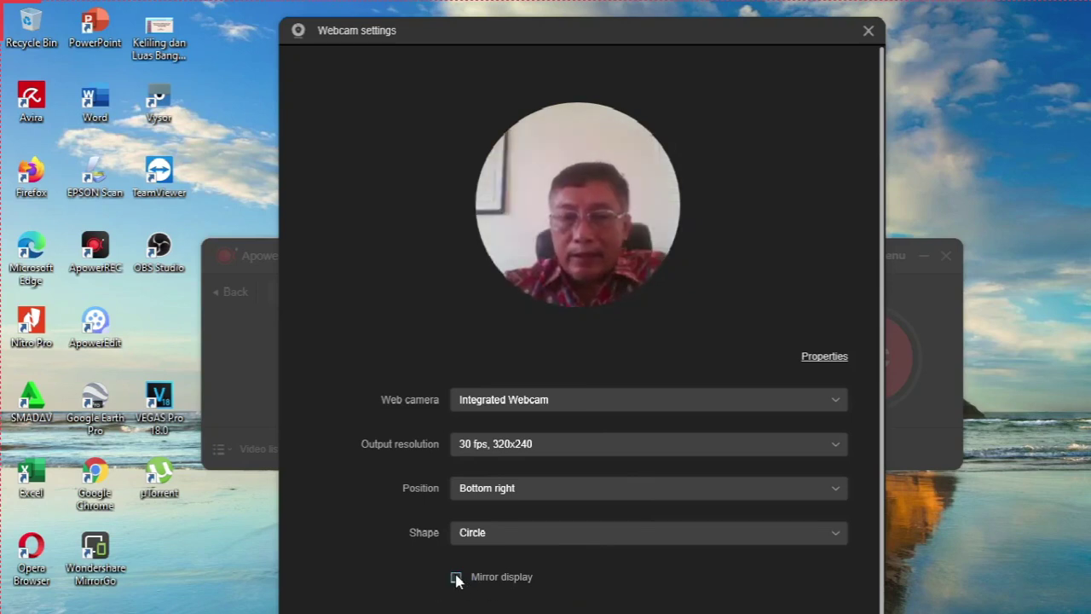
pyautogui.click(456, 577)
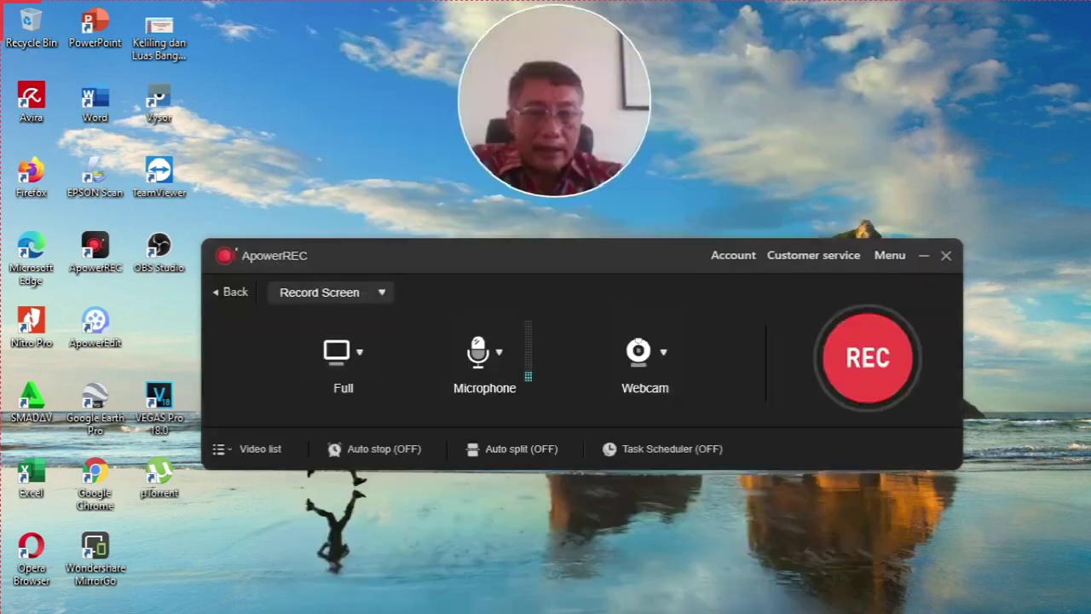
# Step: Move the webcam overlay sideways so it sits above the right half of the recorder panel
pyautogui.moveTo(462, 91)
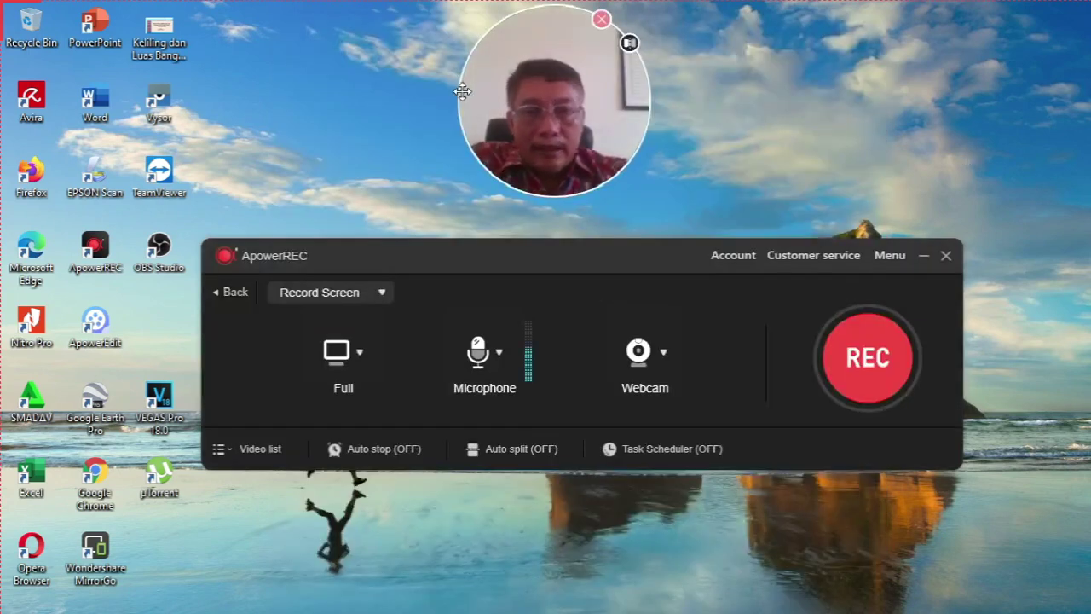
pyautogui.moveTo(516, 97); pyautogui.dragTo(707, 103)
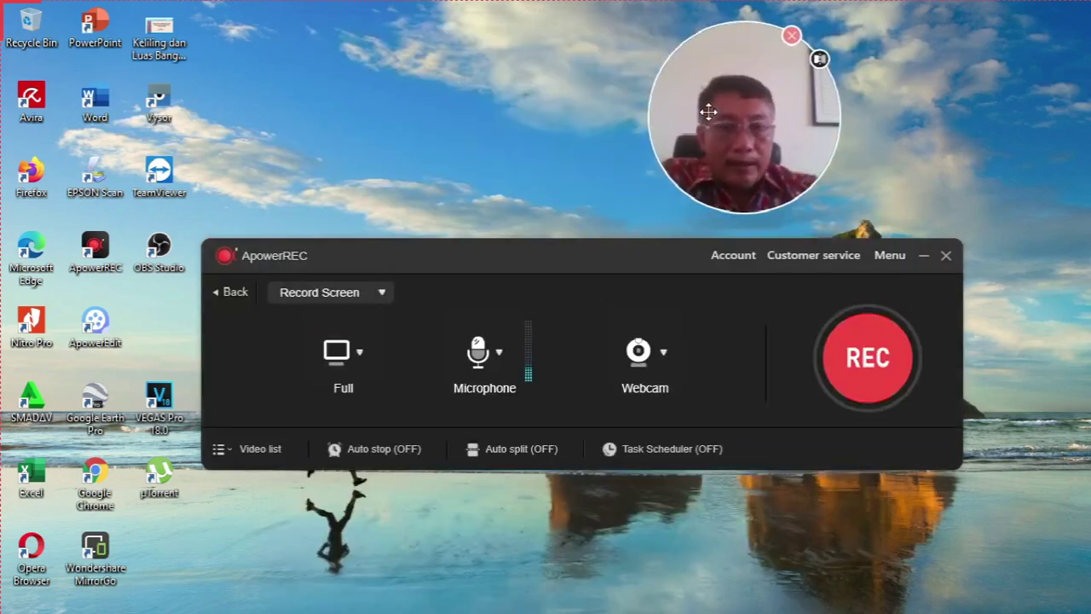
# Step: Open the recorder's settings and examine the hotkeys assigned to the recording functions
pyautogui.click(890, 259)
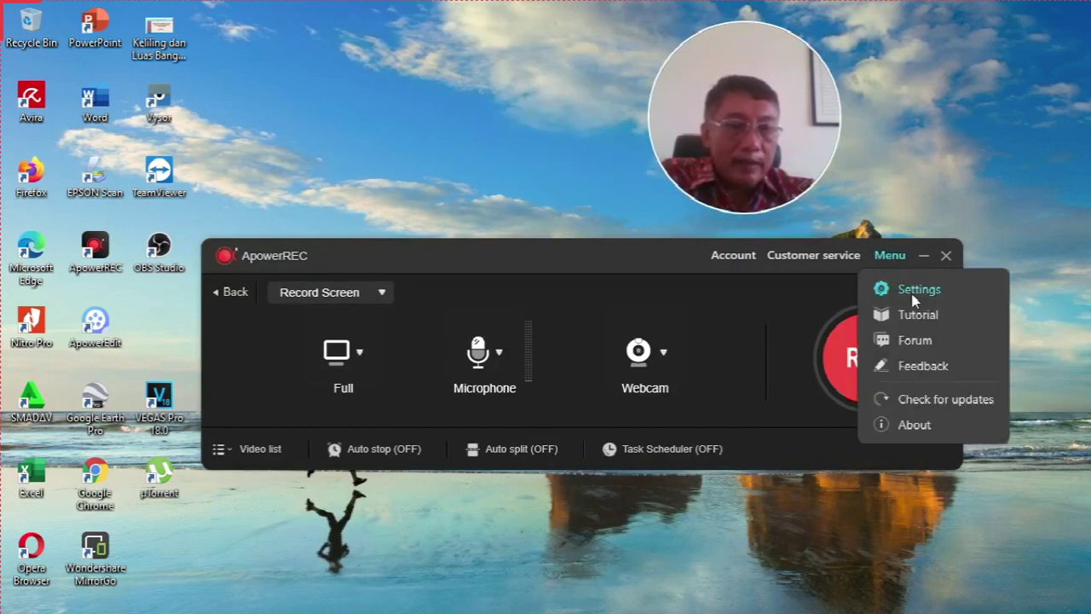
pyautogui.click(913, 295)
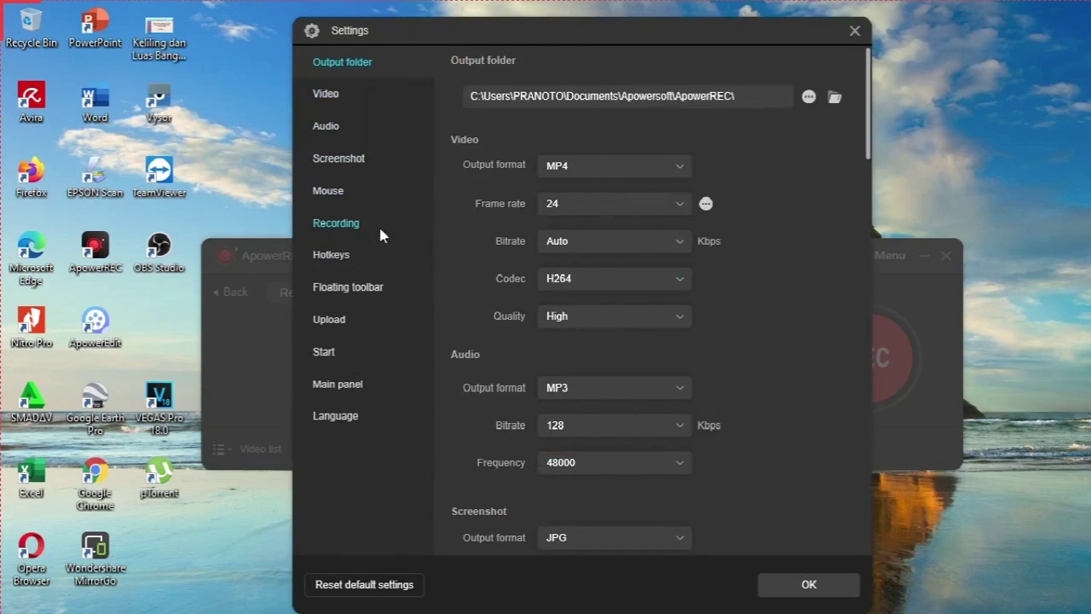
pyautogui.click(341, 257)
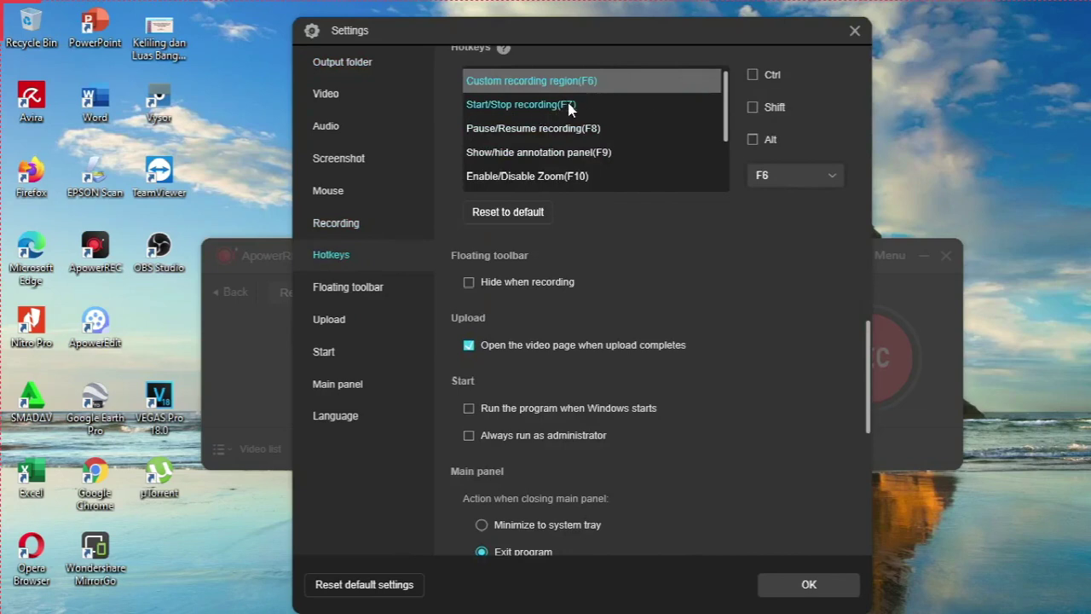
# Step: Examine the hotkey assigned to Start/Stop recording and close the recorder's settings
pyautogui.click(596, 111)
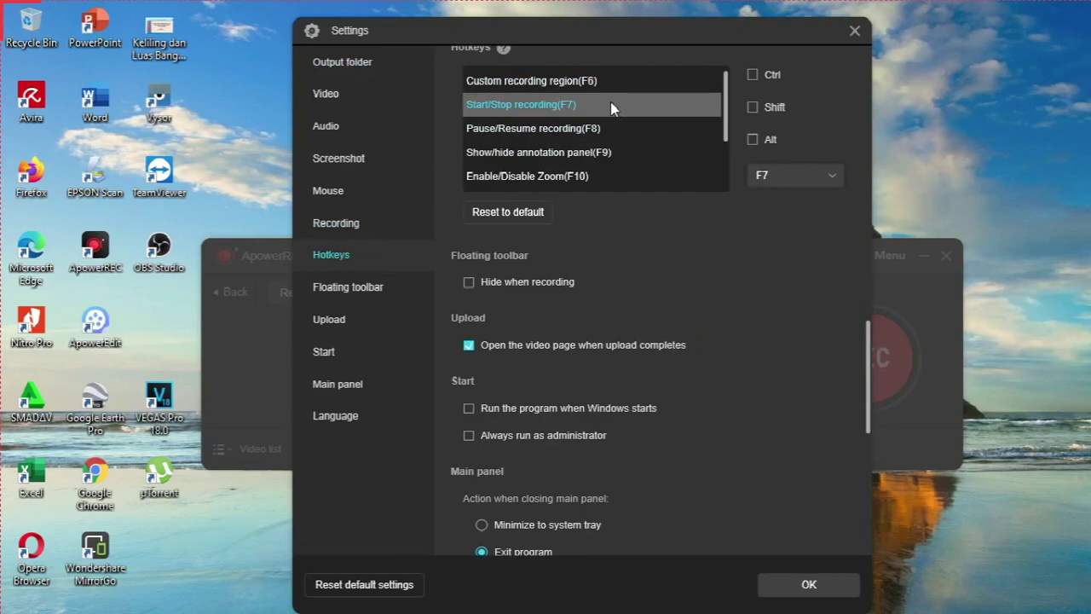
pyautogui.click(810, 585)
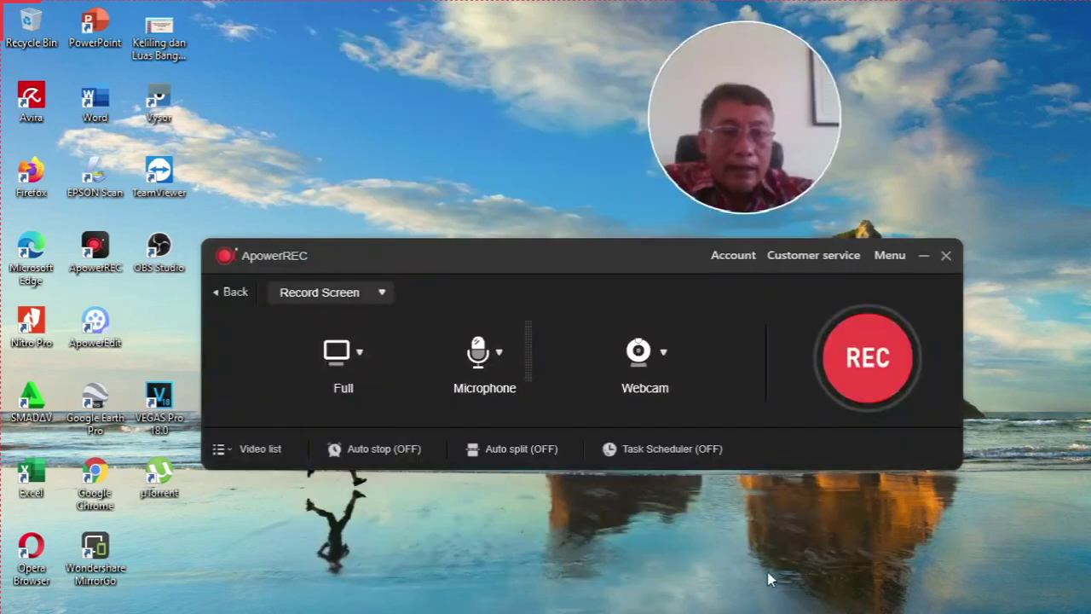
# Step: Move the webcam overlay to the desktop's lower-right corner and minimize the recorder
pyautogui.moveTo(767, 132); pyautogui.dragTo(1066, 505)
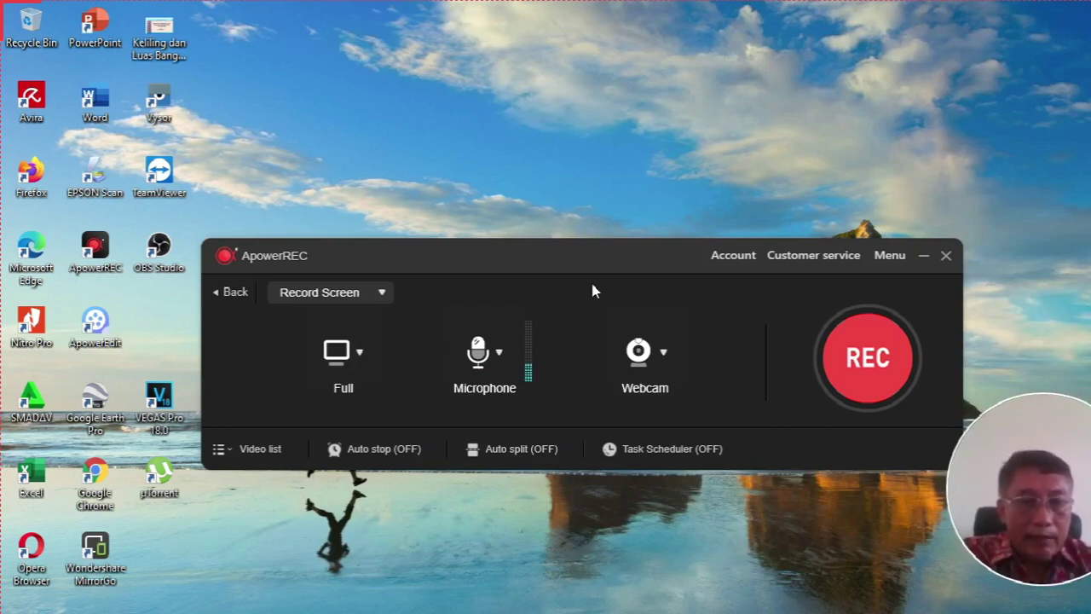
pyautogui.click(924, 260)
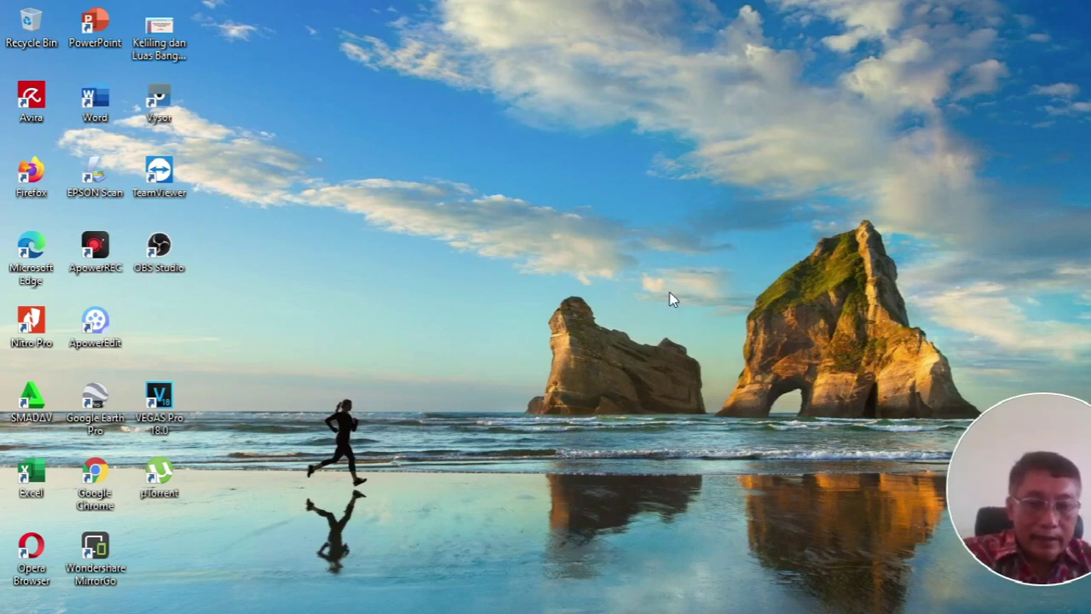
# Step: Start recording and open the Keliling dan Luas Bangun Segi Empat-Segi Tiga presentation, shifting the webcam overlay slightly lower
pyautogui.press('F7')
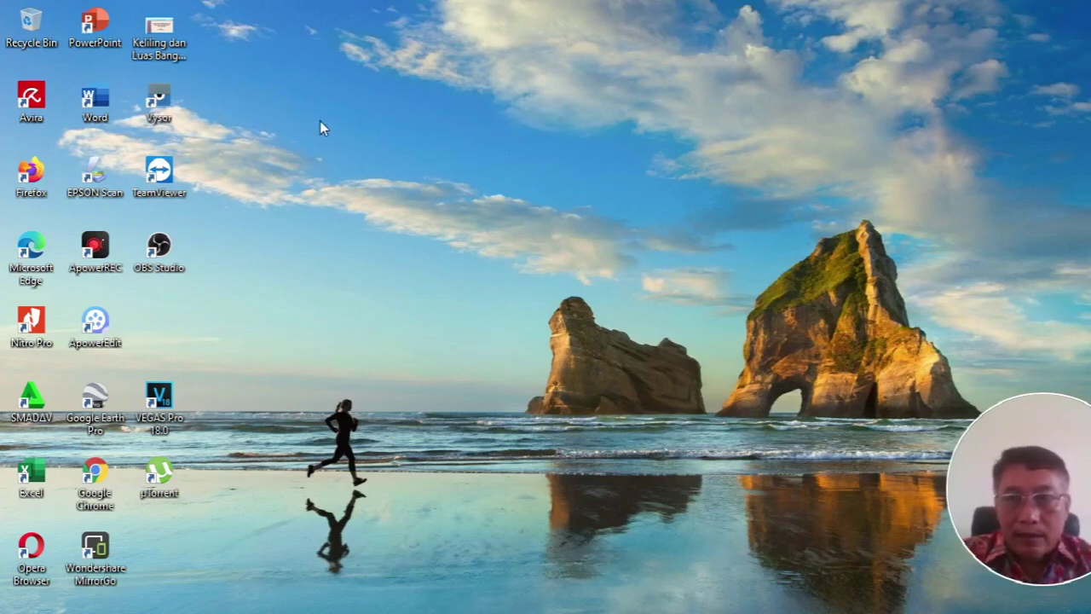
pyautogui.click(167, 39)
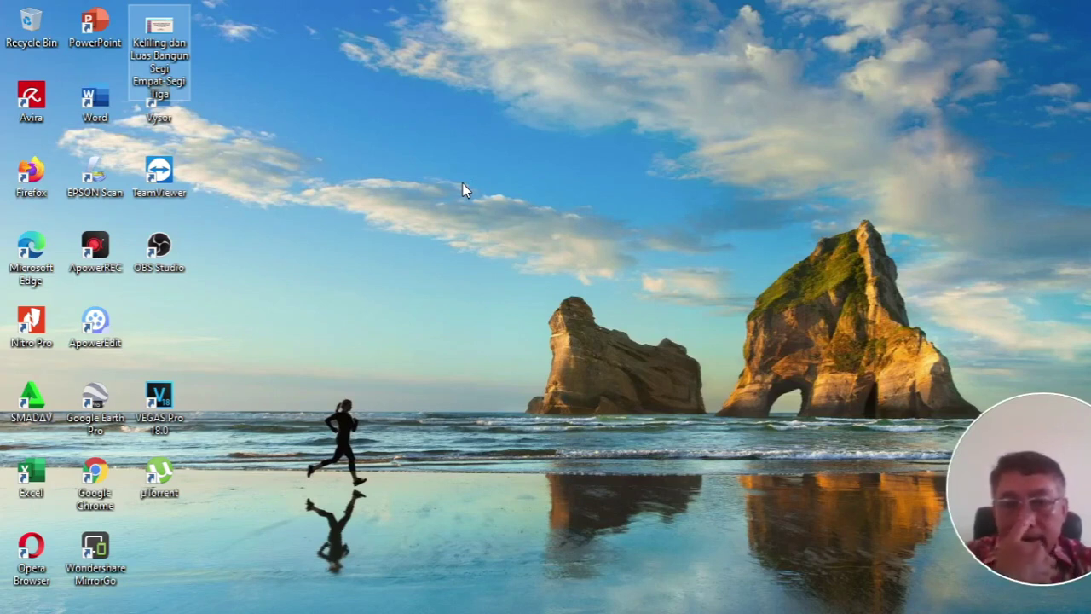
pyautogui.press('Return')
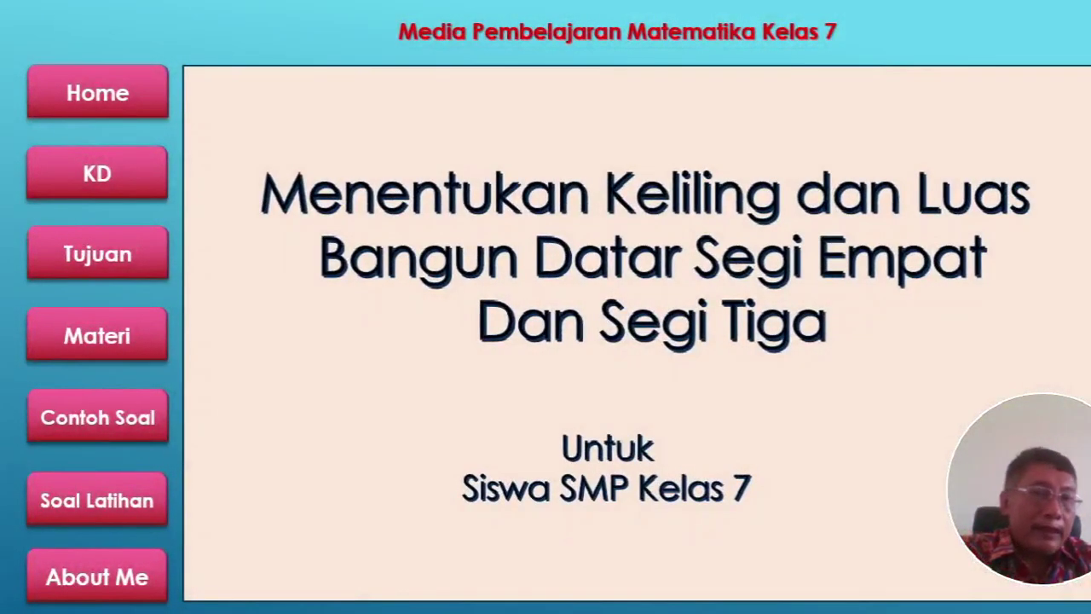
pyautogui.moveTo(1077, 496)
pyautogui.mouseDown()
pyautogui.moveTo(1057, 474)
pyautogui.moveTo(1057, 516)
pyautogui.moveTo(1073, 511)
pyautogui.mouseUp()
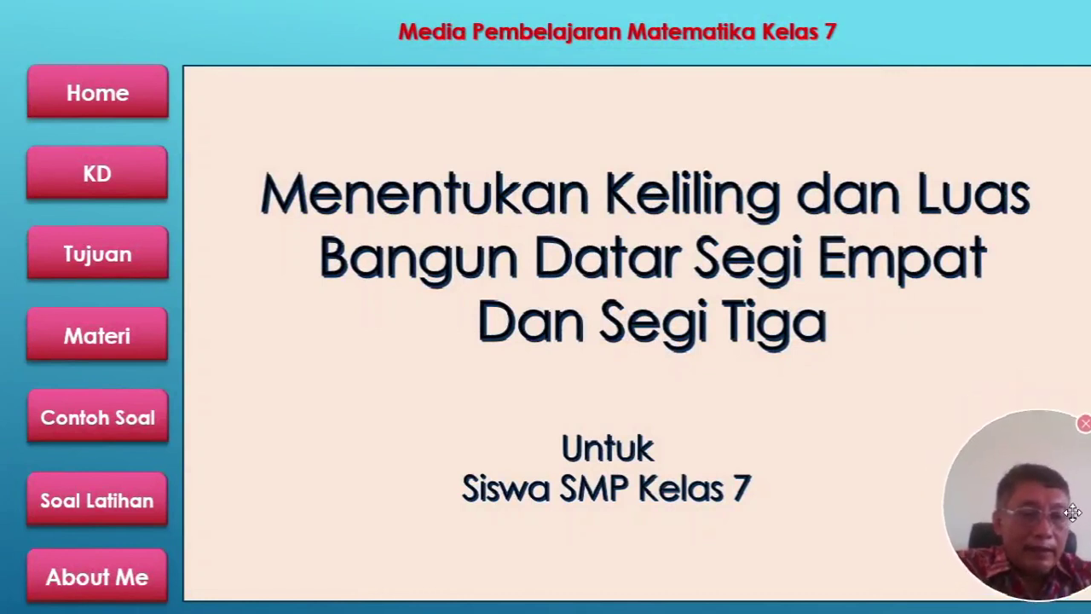
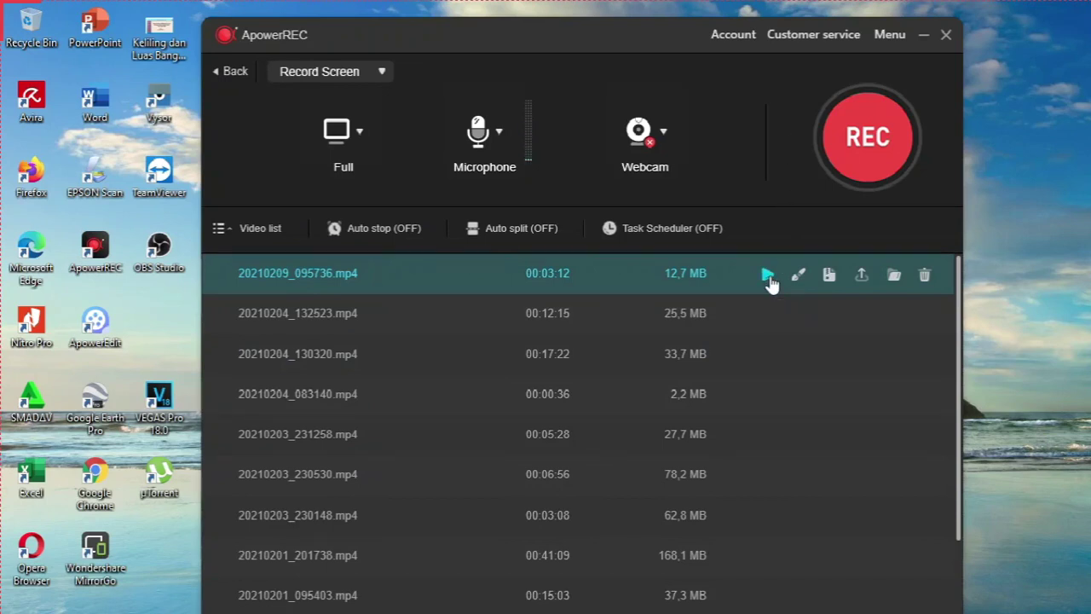
# Step: Play the recording 20210209_095736.mp4 from the video list and open its containing folder
pyautogui.click(769, 276)
pyautogui.click(895, 275)
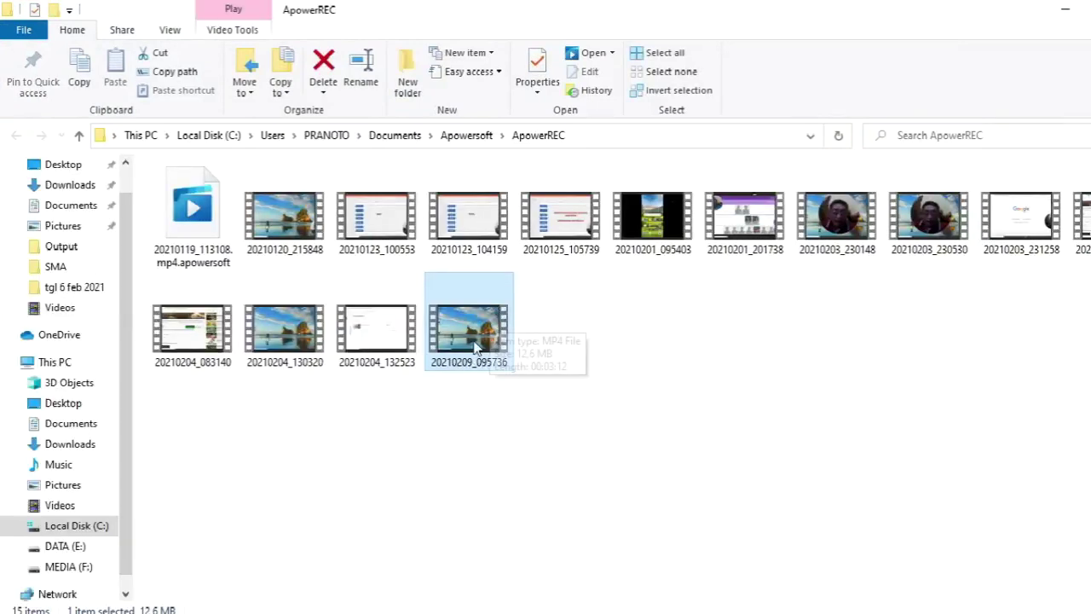
# Step: Trace where recordings are stored by browsing from Documents through Apowersoft to the ApowerREC folder
pyautogui.click(392, 145)
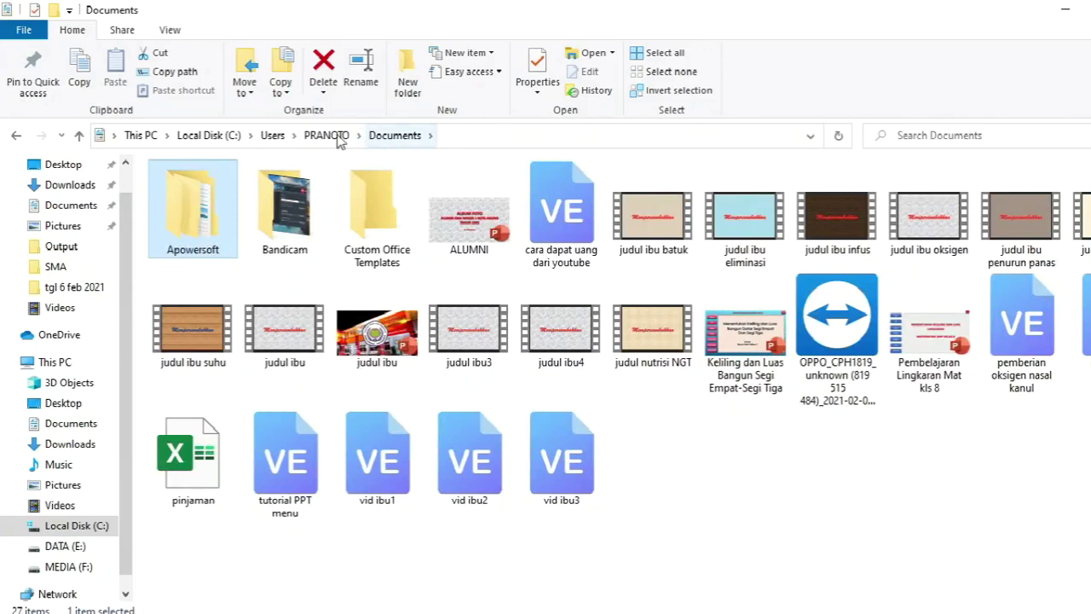
pyautogui.click(329, 137)
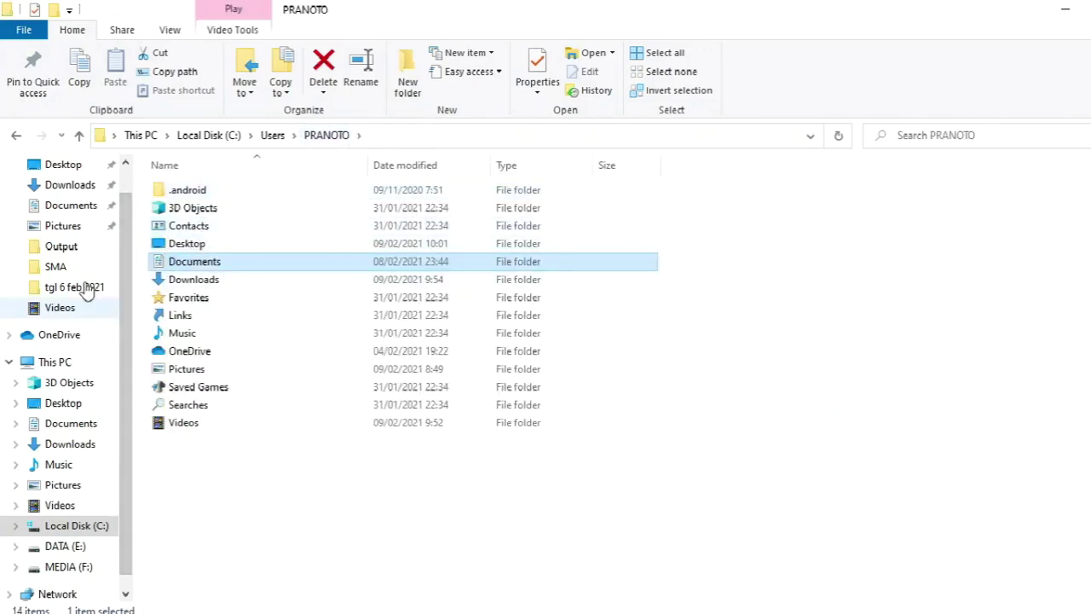
pyautogui.click(75, 207)
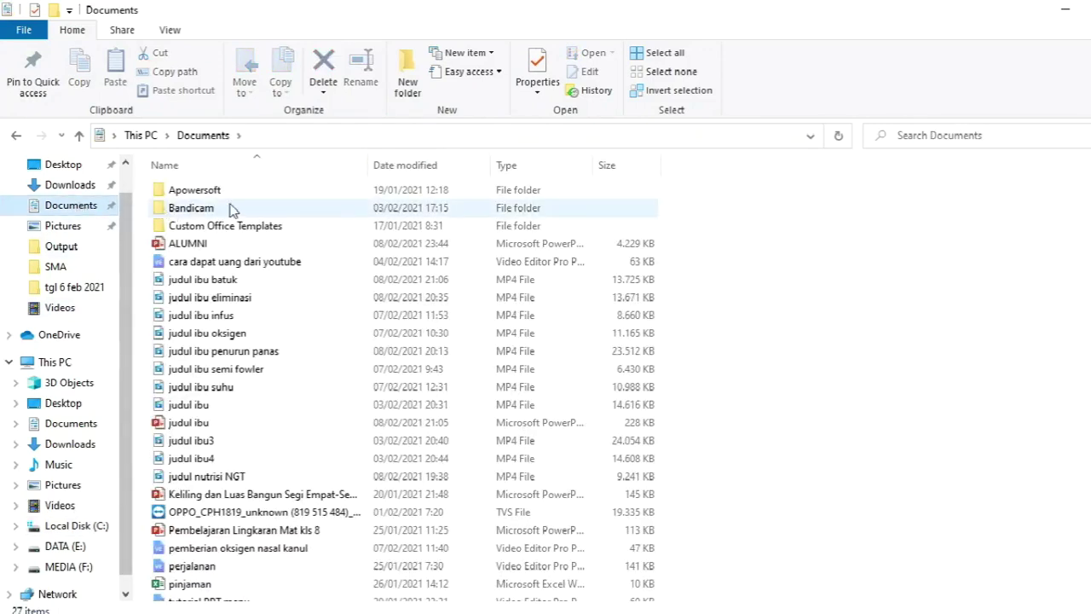
pyautogui.doubleClick(235, 189)
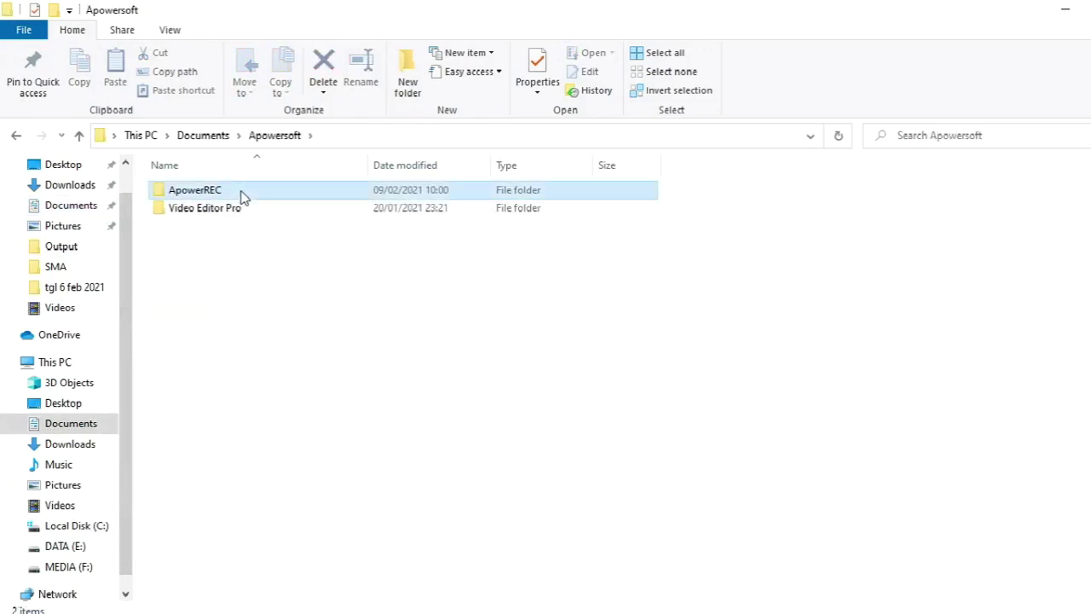
pyautogui.doubleClick(241, 194)
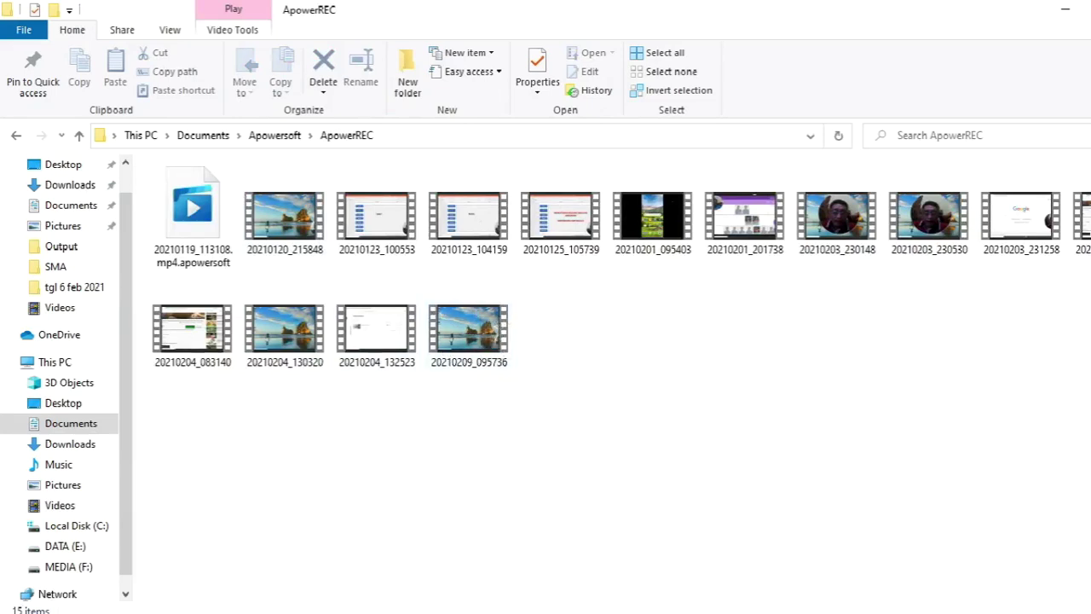
# Step: Return to ApowerREC, open the recording 20210209_095736.mp4 for editing, and maximize the edit window
pyautogui.click(649, 610)
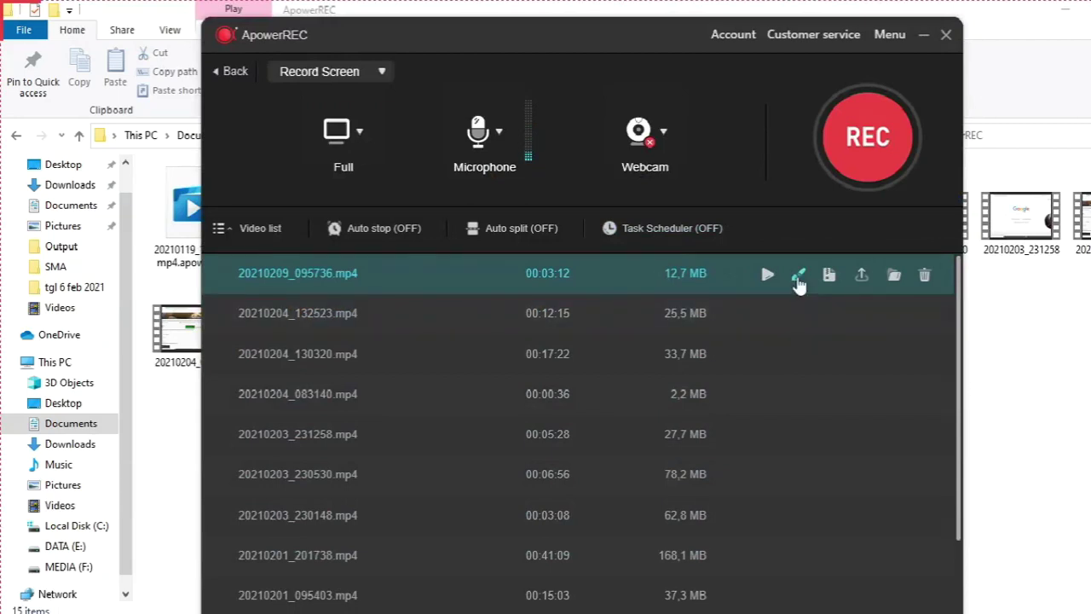
pyautogui.click(799, 282)
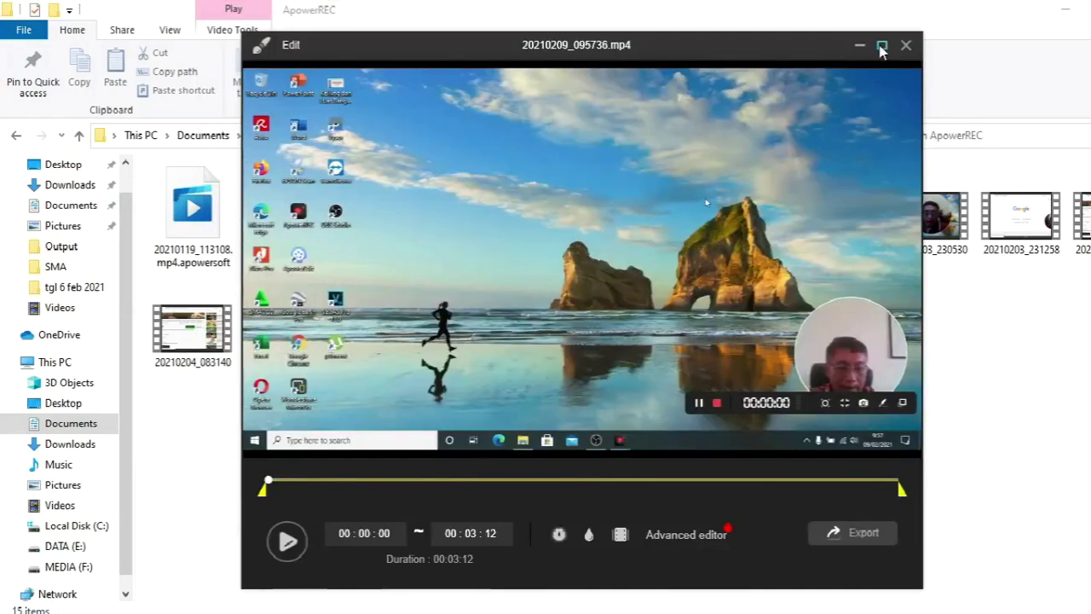
pyautogui.click(883, 47)
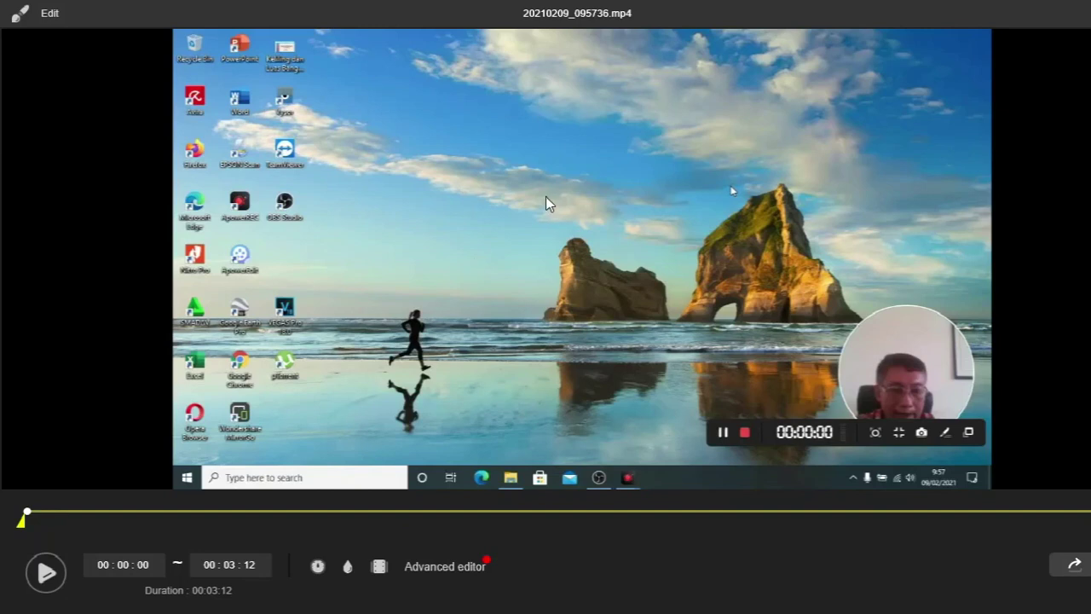
# Step: Open the recording in the advanced editor and add it to the video track
pyautogui.click(452, 576)
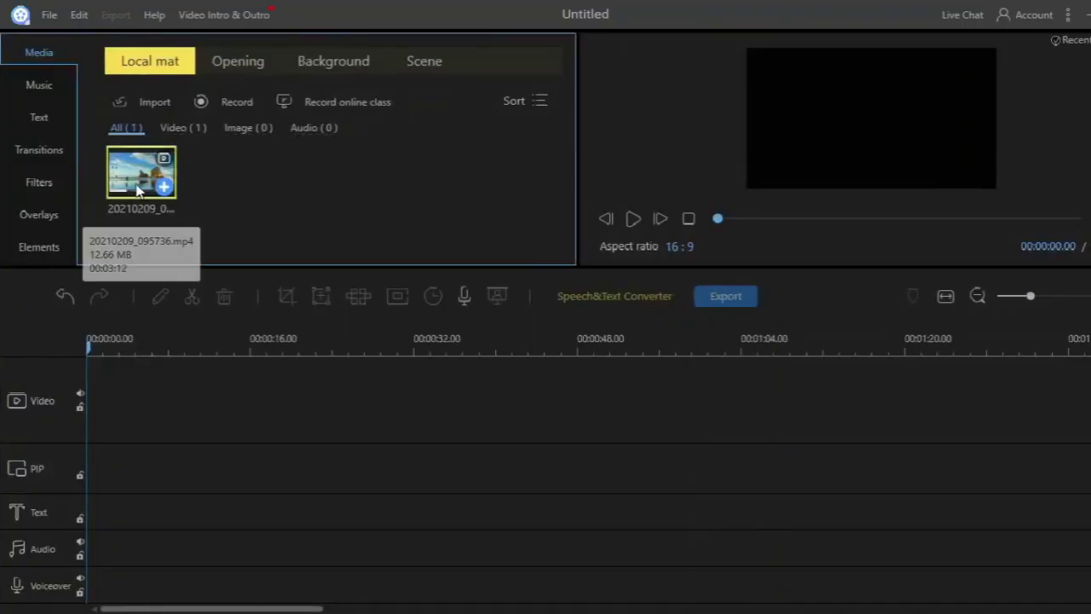
pyautogui.click(138, 183)
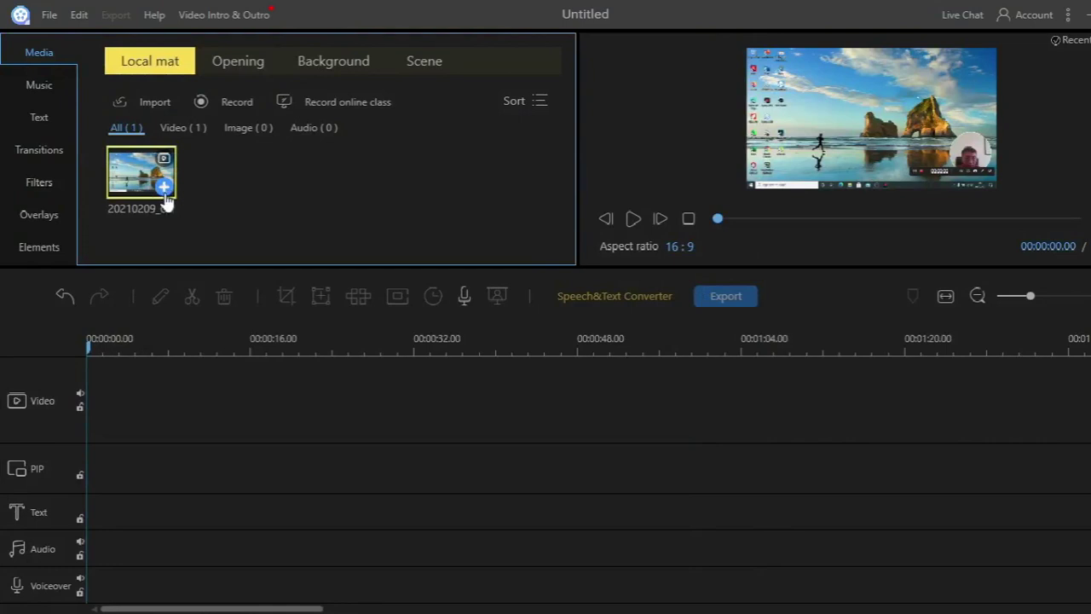
pyautogui.click(167, 192)
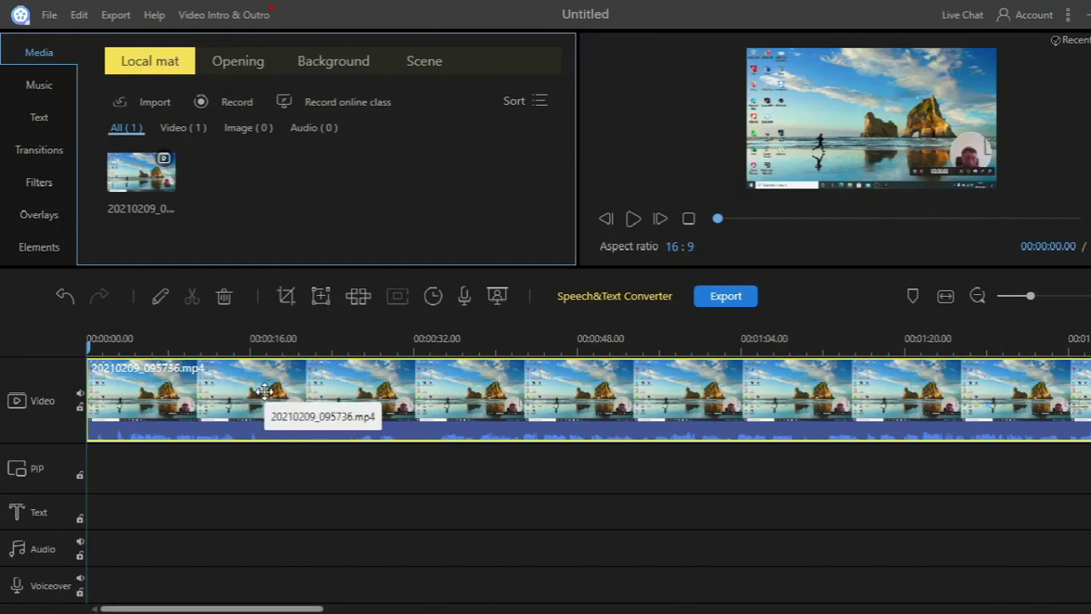
# Step: Split the recording on the video track at 00:00:02.01
pyautogui.click(513, 345)
pyautogui.click(535, 352)
pyautogui.click(211, 351)
pyautogui.click(188, 351)
pyautogui.click(160, 351)
pyautogui.click(136, 351)
pyautogui.click(120, 351)
pyautogui.moveTo(120, 350); pyautogui.dragTo(106, 349)
pyautogui.press('space')
pyautogui.press('space')
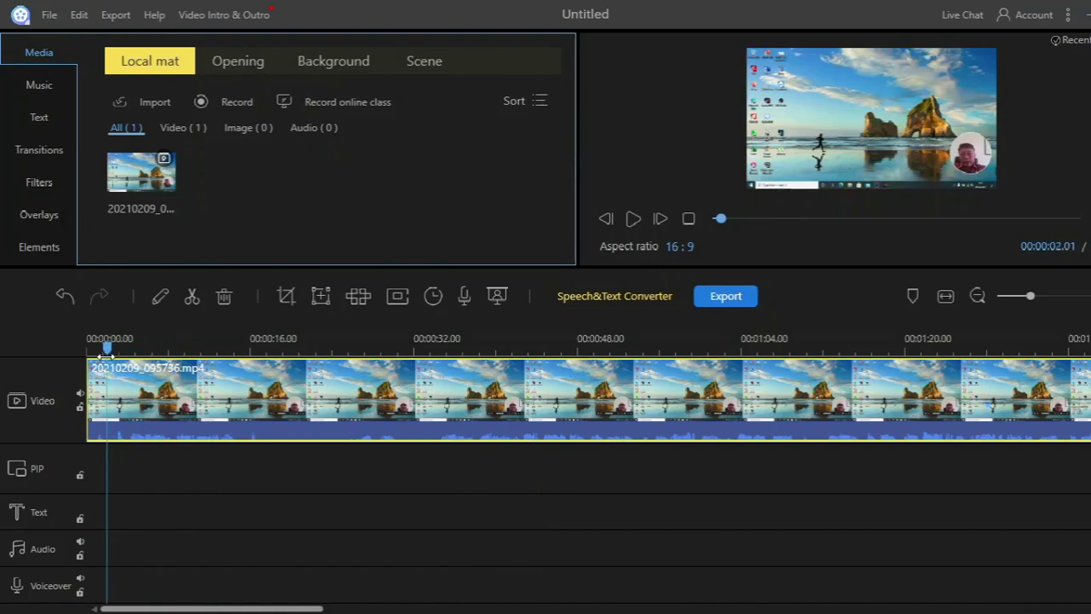
pyautogui.click(191, 302)
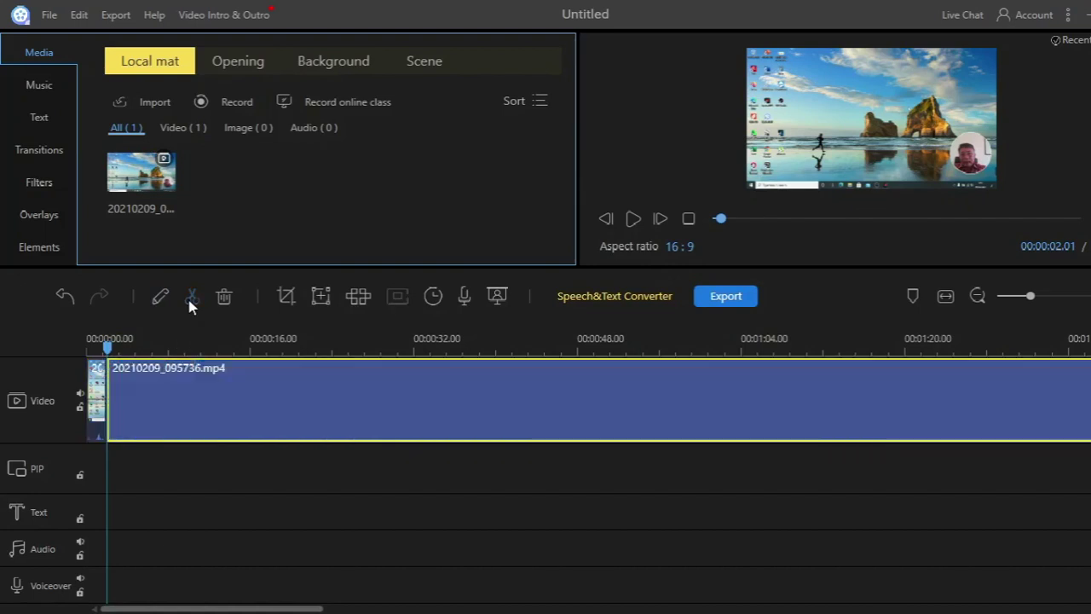
# Step: Delete the short opening segment before the cut and select the remaining recording clip
pyautogui.click(96, 401)
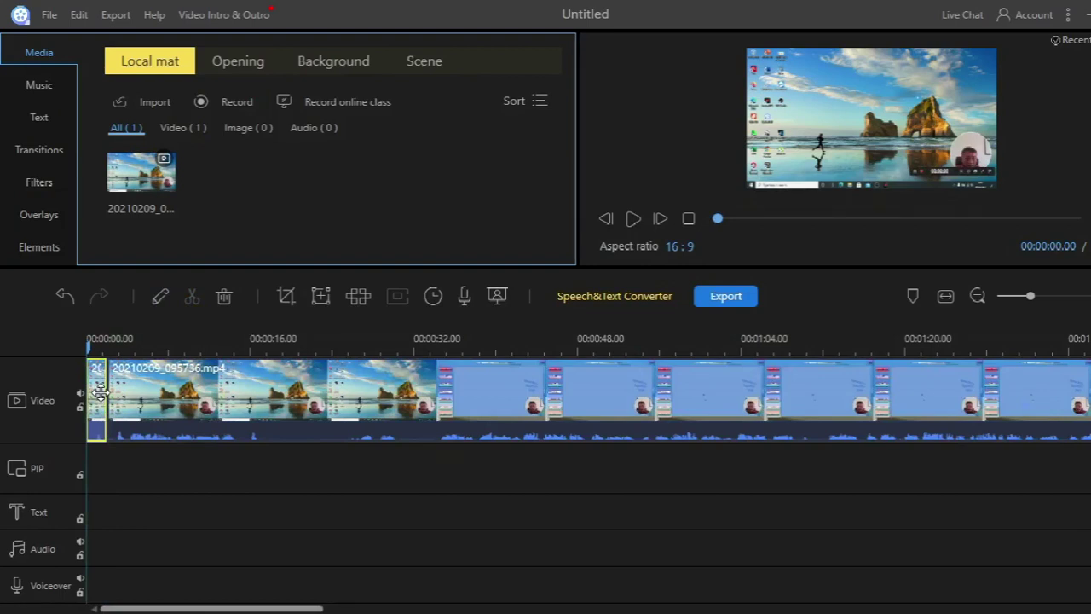
pyautogui.press('Delete')
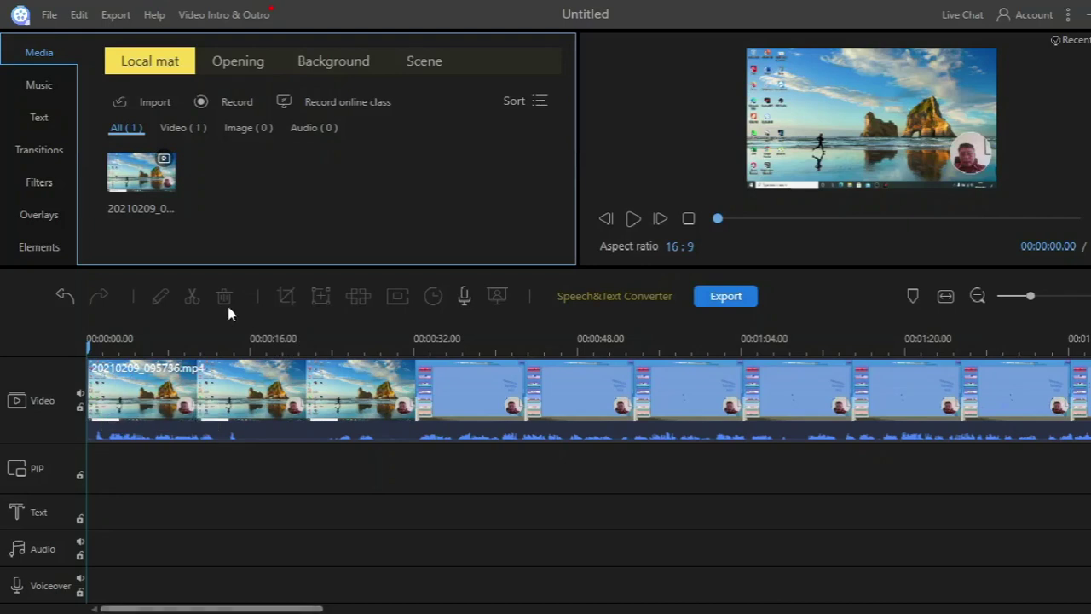
pyautogui.click(330, 397)
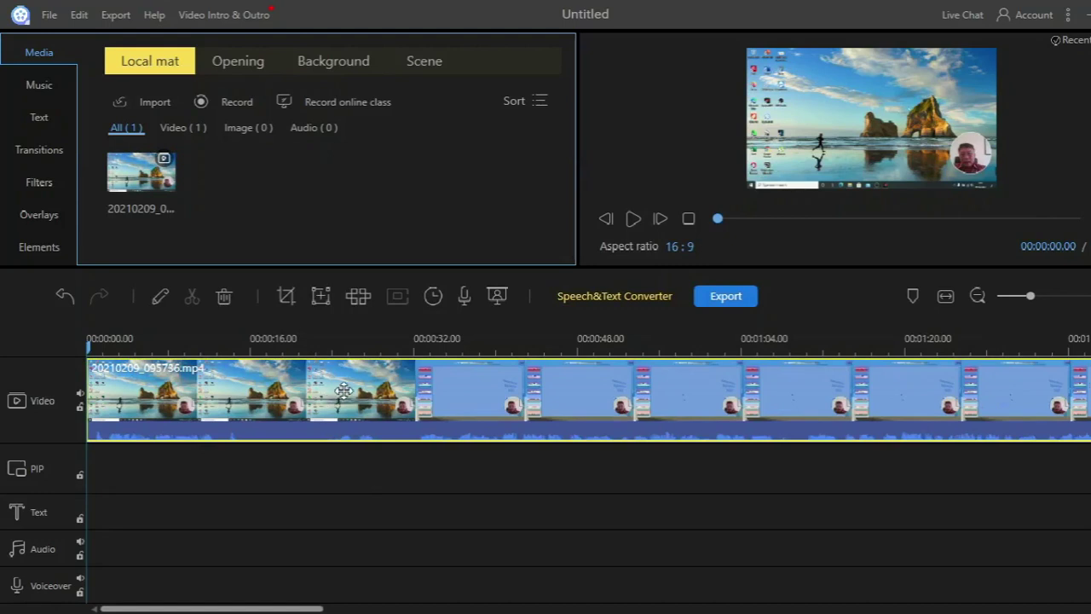
# Step: Add the grey film-style countdown opening to the video track and move it ahead of the recording
pyautogui.click(256, 66)
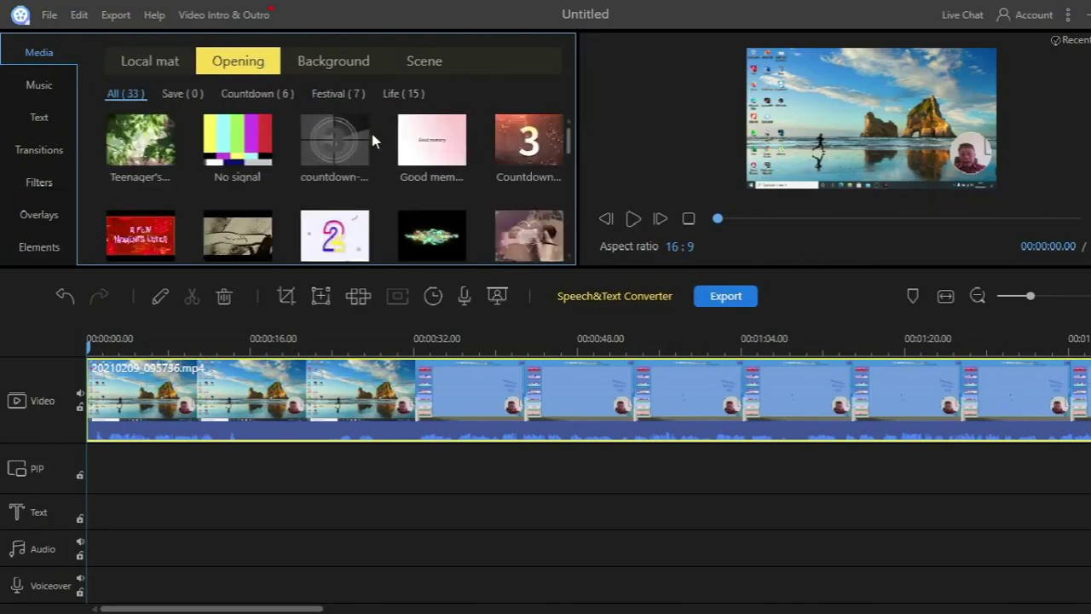
pyautogui.moveTo(313, 128)
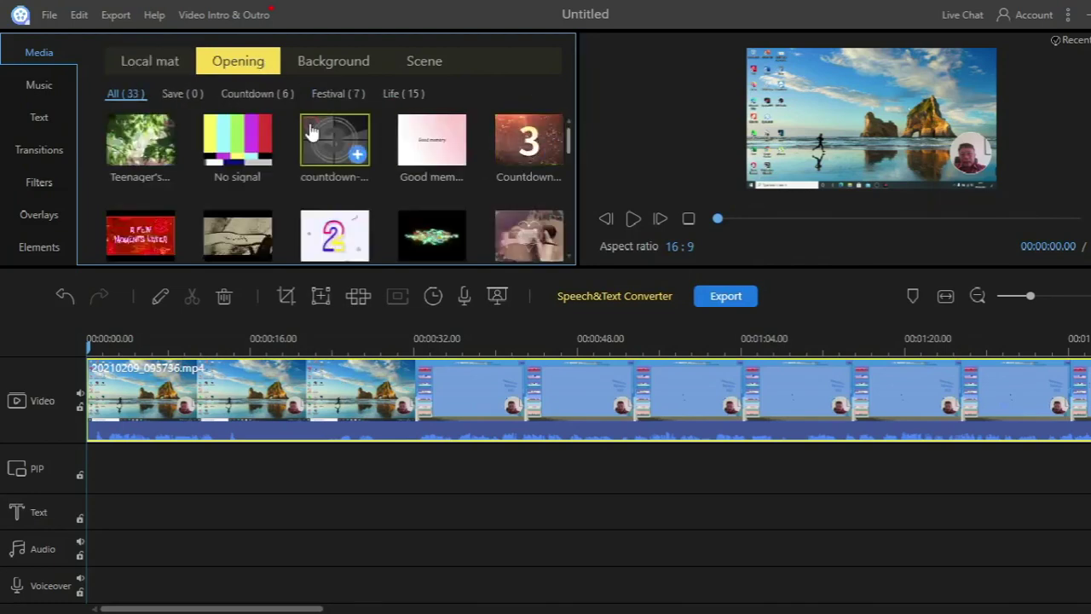
pyautogui.click(356, 156)
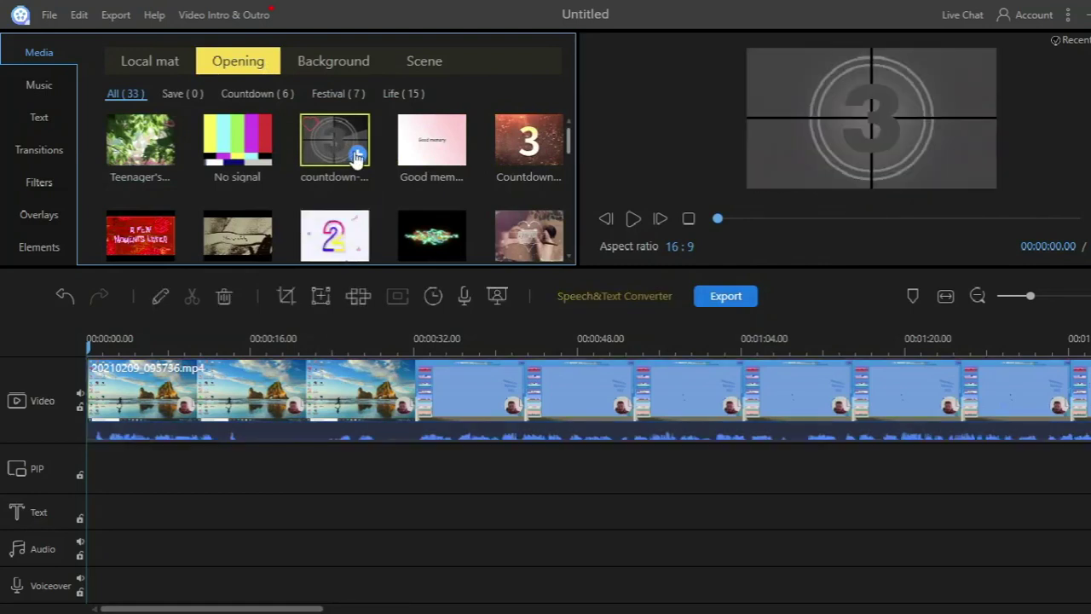
pyautogui.click(357, 156)
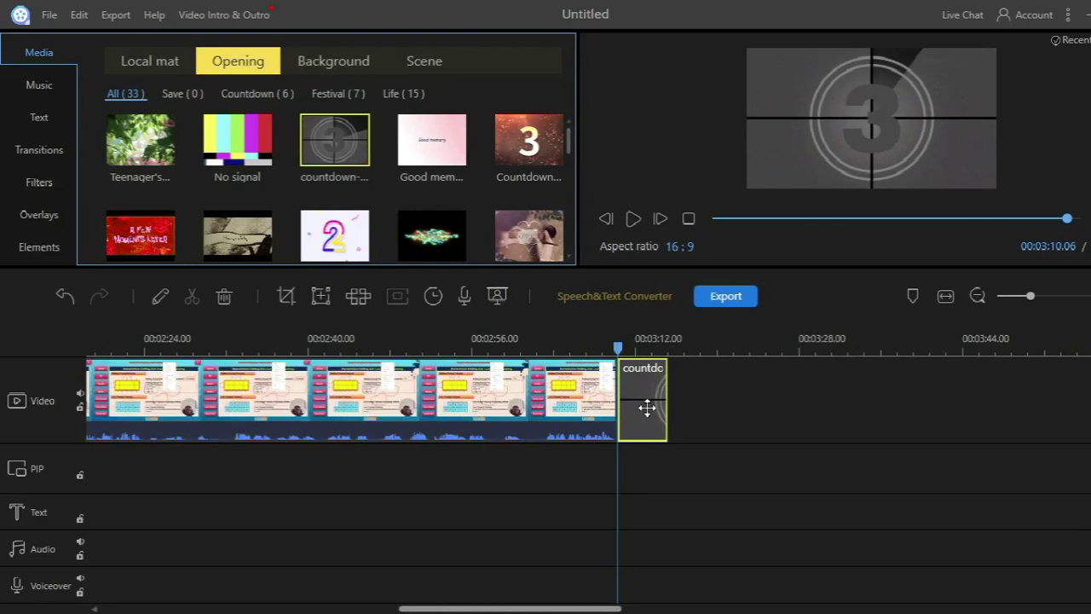
pyautogui.moveTo(651, 408); pyautogui.dragTo(108, 414)
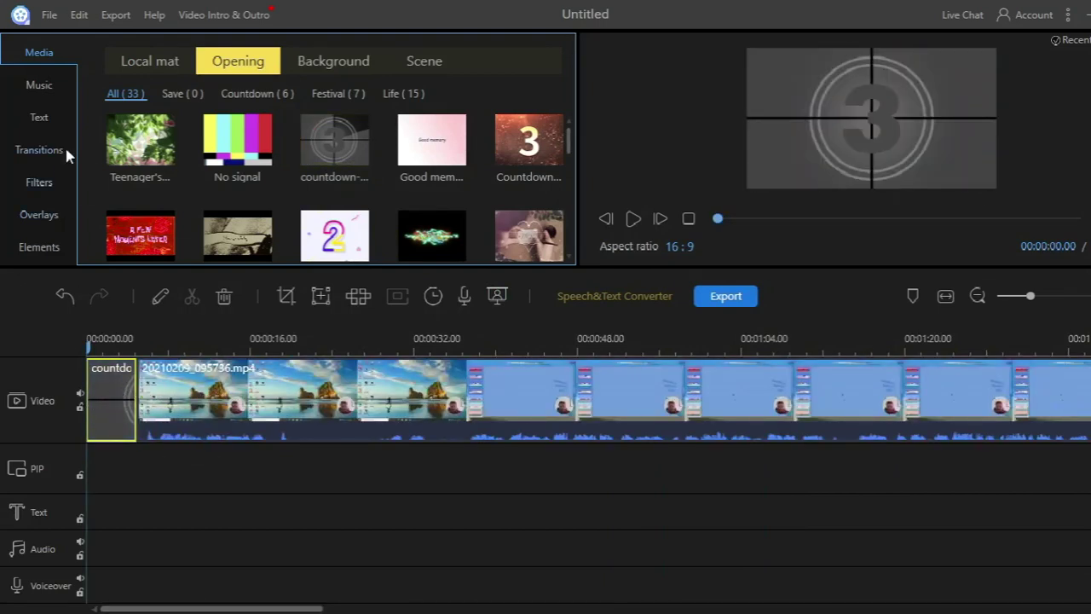
# Step: Add the favourited Dashboard transition at the end of the countdown clip and play the video from the start
pyautogui.click(66, 153)
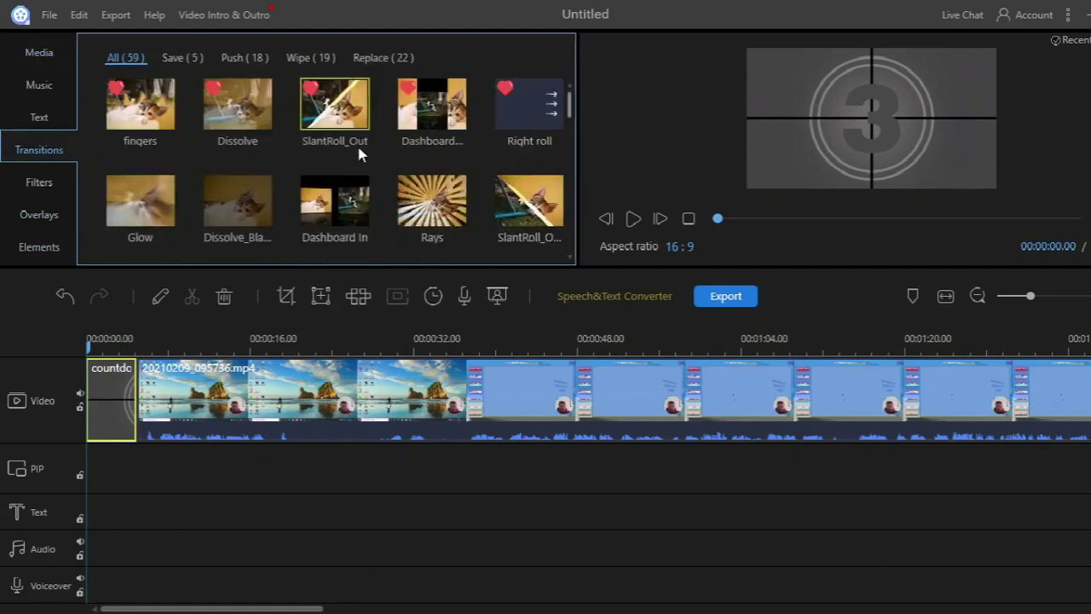
pyautogui.moveTo(437, 118); pyautogui.dragTo(121, 404)
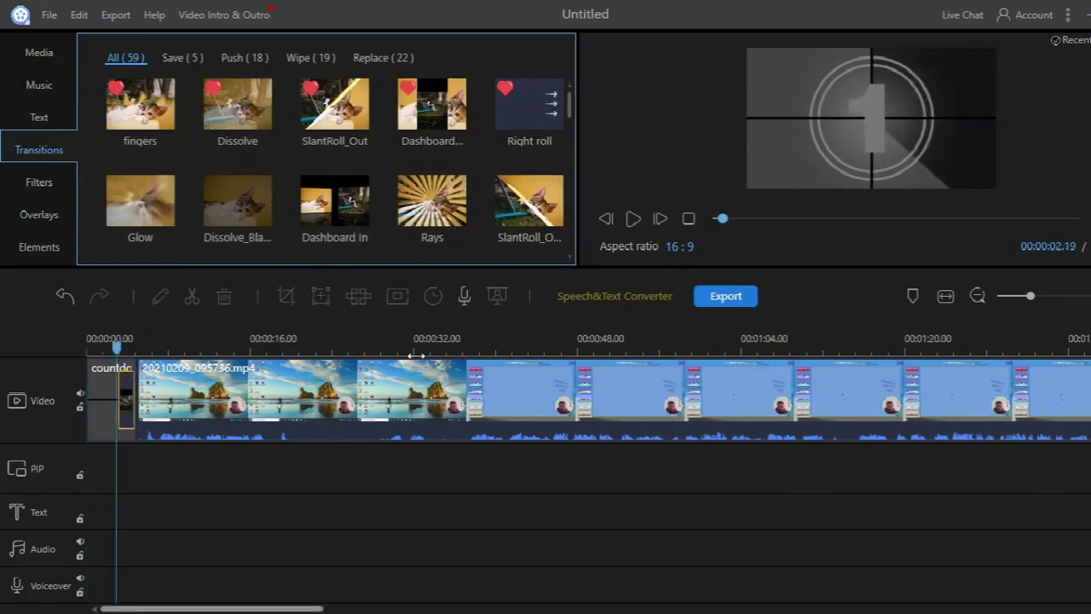
pyautogui.click(689, 222)
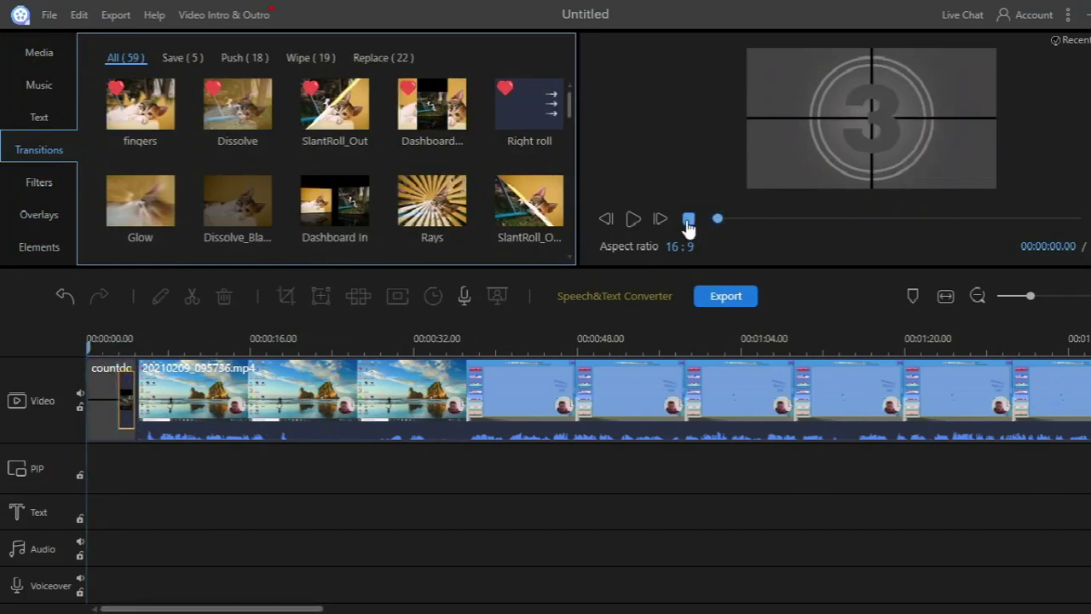
pyautogui.click(632, 219)
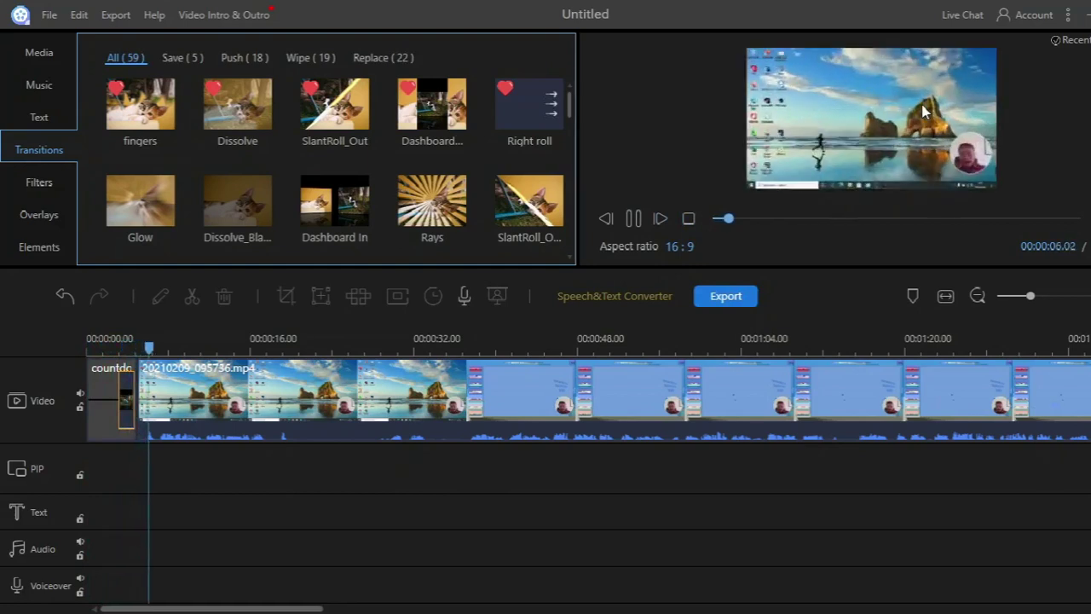
# Step: Stop playback, add a Subtitle1 text clip where the recording begins at 00:00:04.19, and lengthen the clip on the text track
pyautogui.click(689, 218)
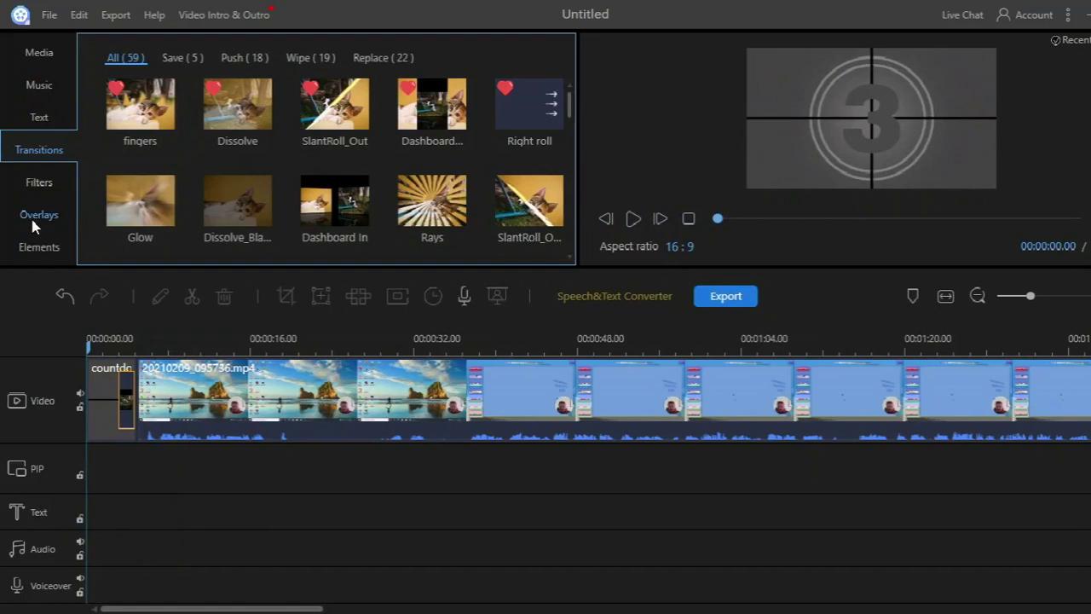
pyautogui.click(49, 120)
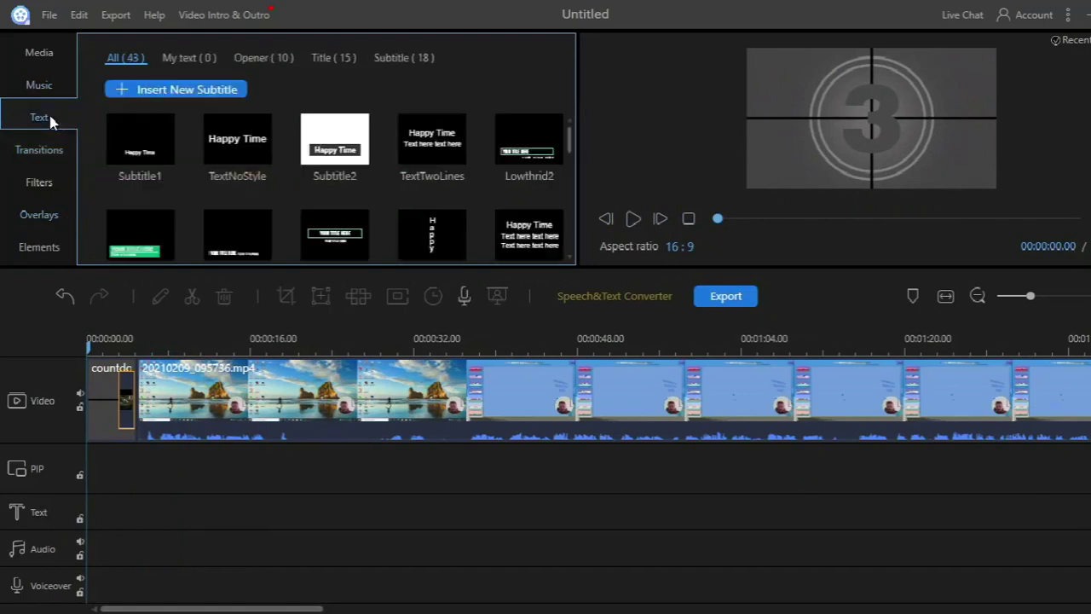
pyautogui.click(145, 135)
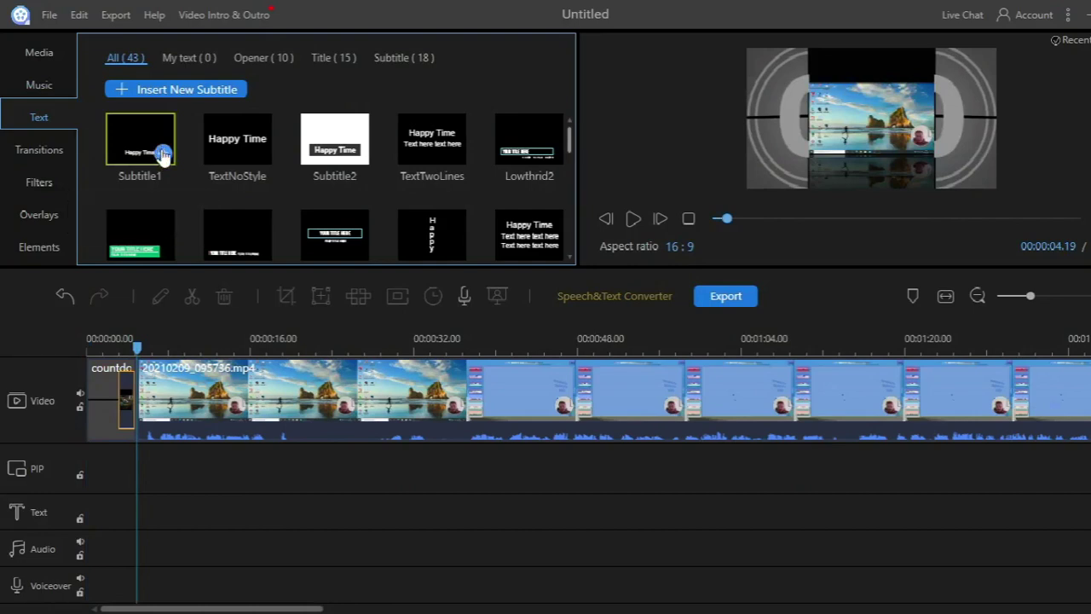
pyautogui.click(163, 154)
pyautogui.moveTo(152, 510); pyautogui.dragTo(204, 511)
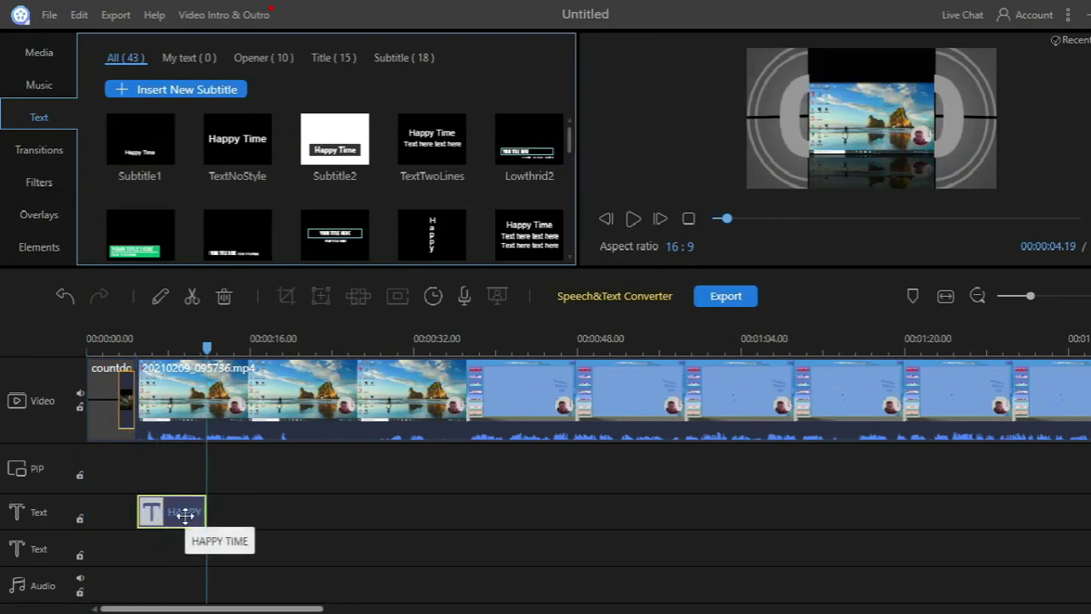
# Step: Open the new subtitle clip for editing and set its text color to red
pyautogui.doubleClick(185, 512)
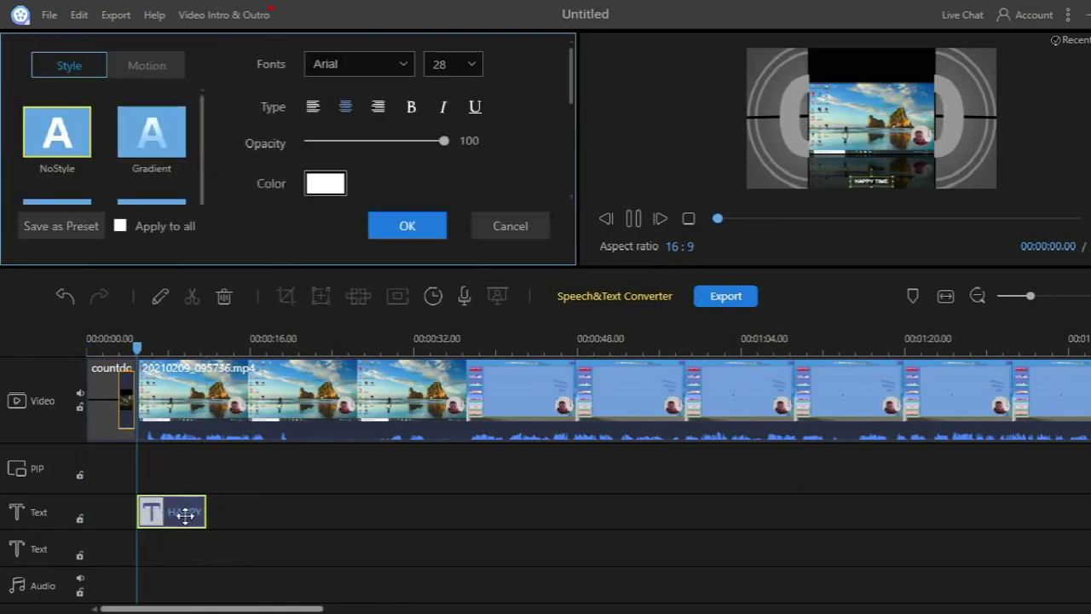
pyautogui.click(326, 184)
pyautogui.click(407, 184)
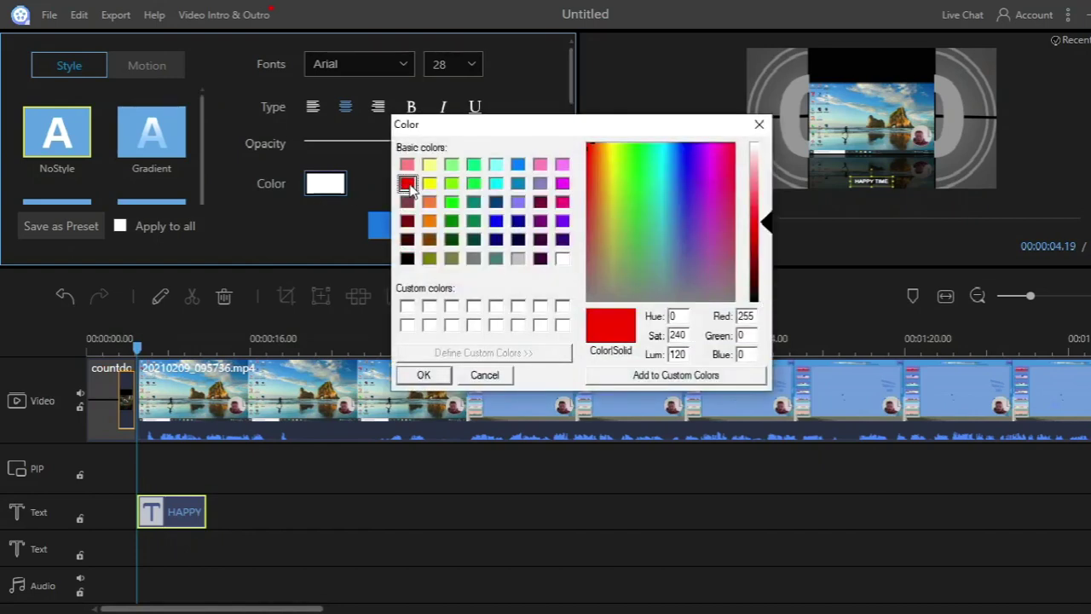
pyautogui.click(421, 376)
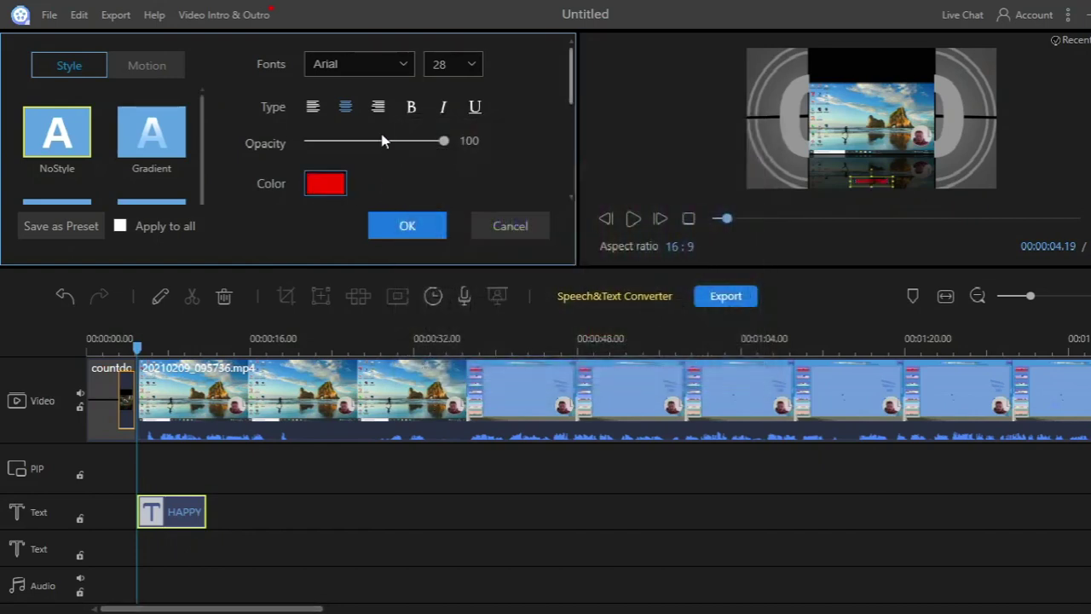
# Step: Change the subtitle's font to Big John Regular
pyautogui.click(372, 63)
pyautogui.scroll(-3, 377, 193)
pyautogui.scroll(-6, 375, 198)
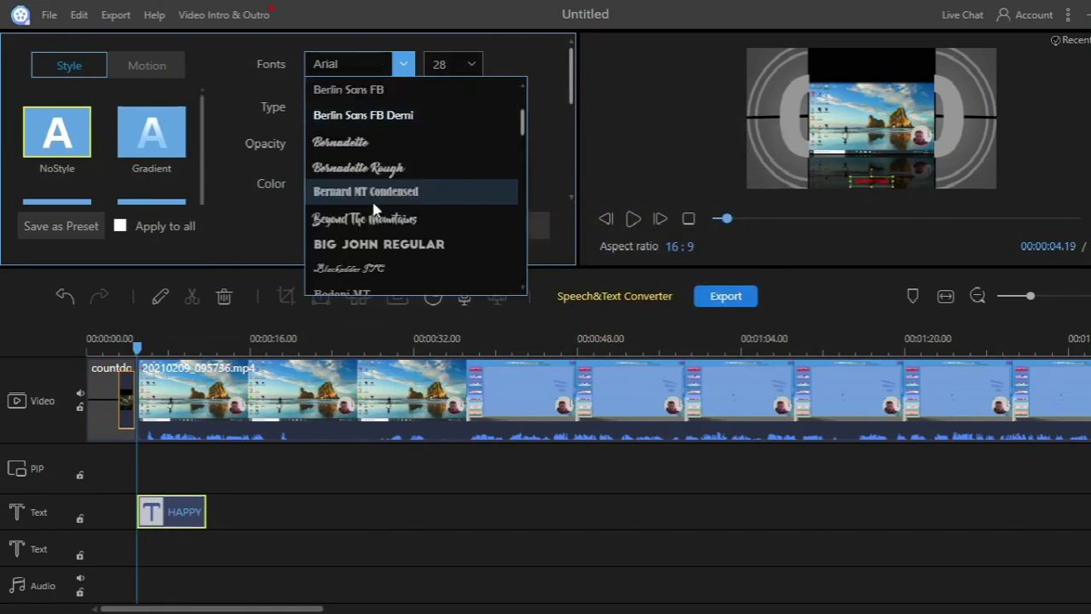
pyautogui.scroll(-3, 375, 209)
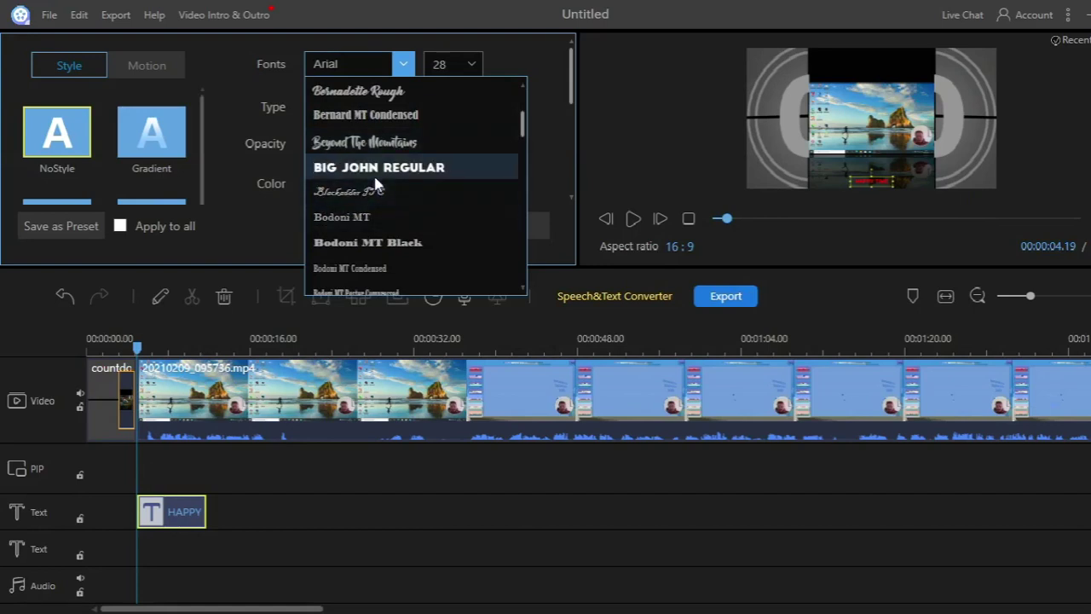
pyautogui.click(374, 167)
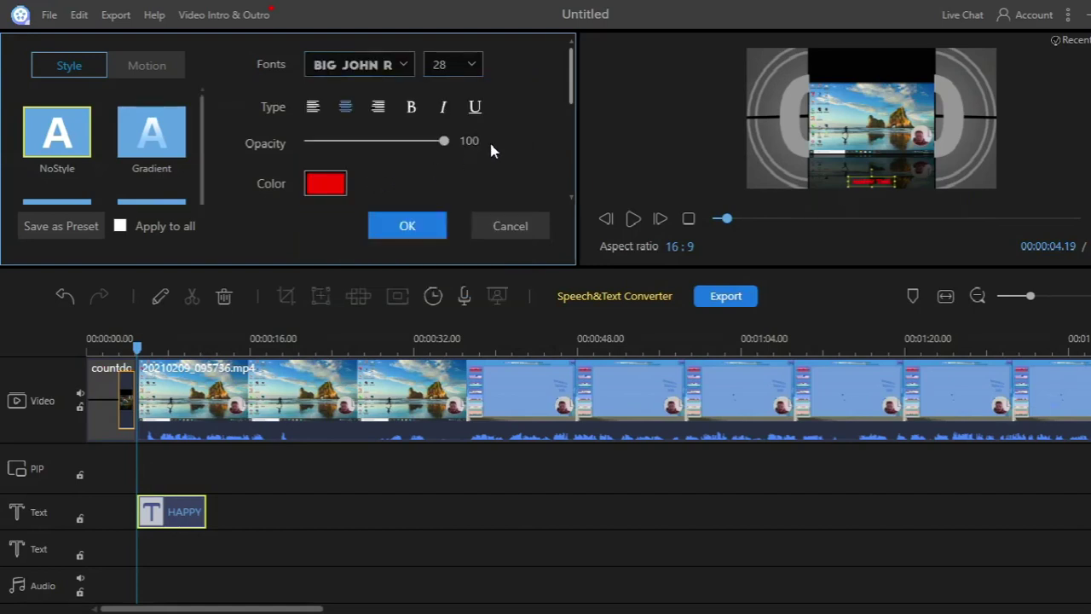
# Step: Replace the subtitle text with three lines, "Video Pembelajaran", "Keliling dan Luas Bangun Segi Empat" and "Matematika SMP Kelas 7", and apply it
pyautogui.scroll(-1, 490, 143)
pyautogui.moveTo(373, 142); pyautogui.dragTo(223, 132)
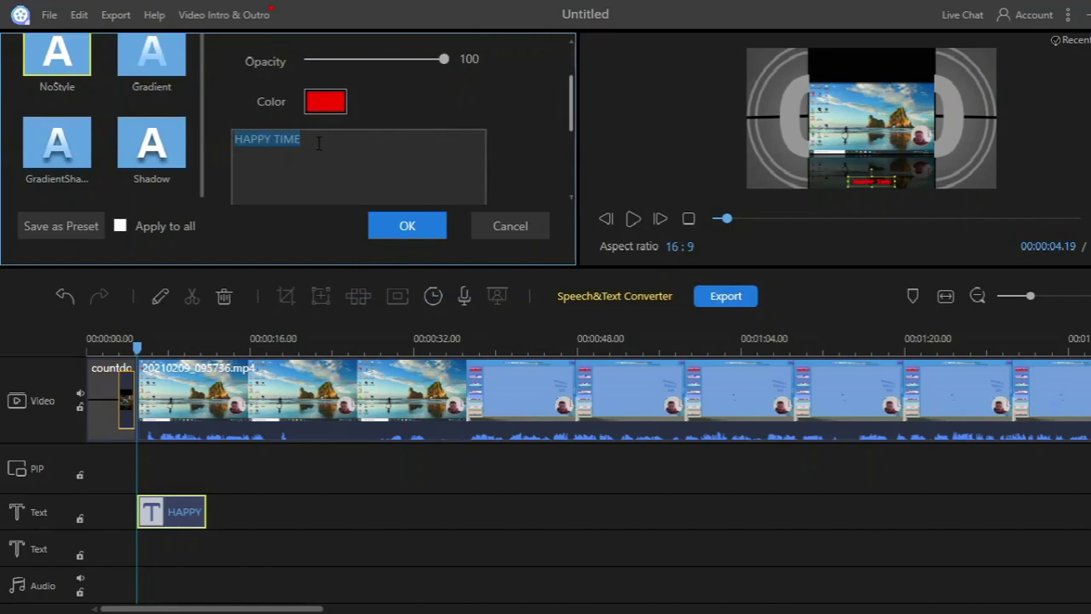
pyautogui.write('Video Pembelajaran')
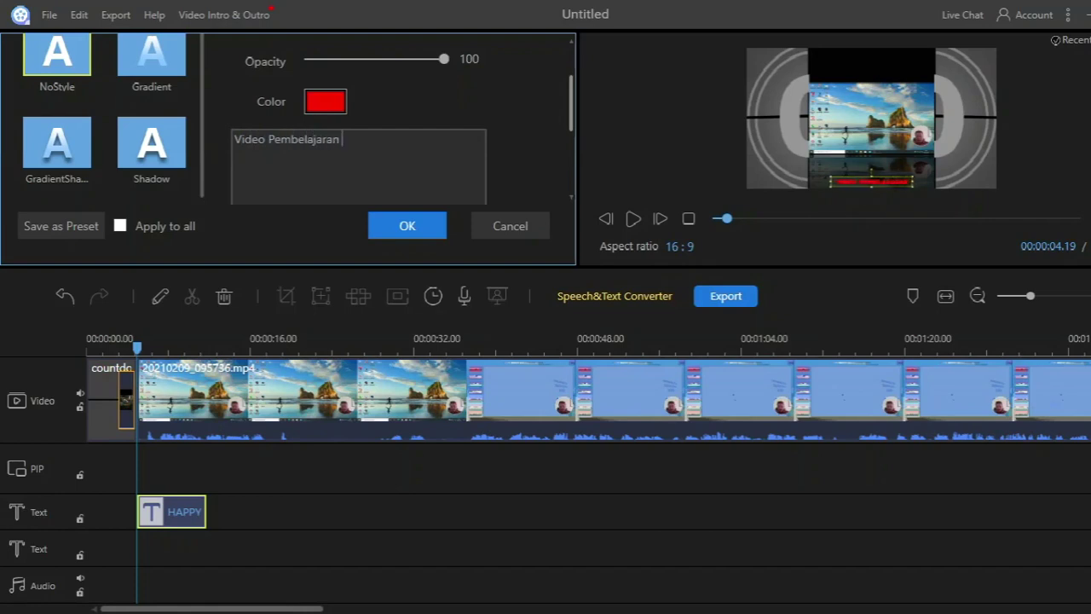
pyautogui.press('Return')
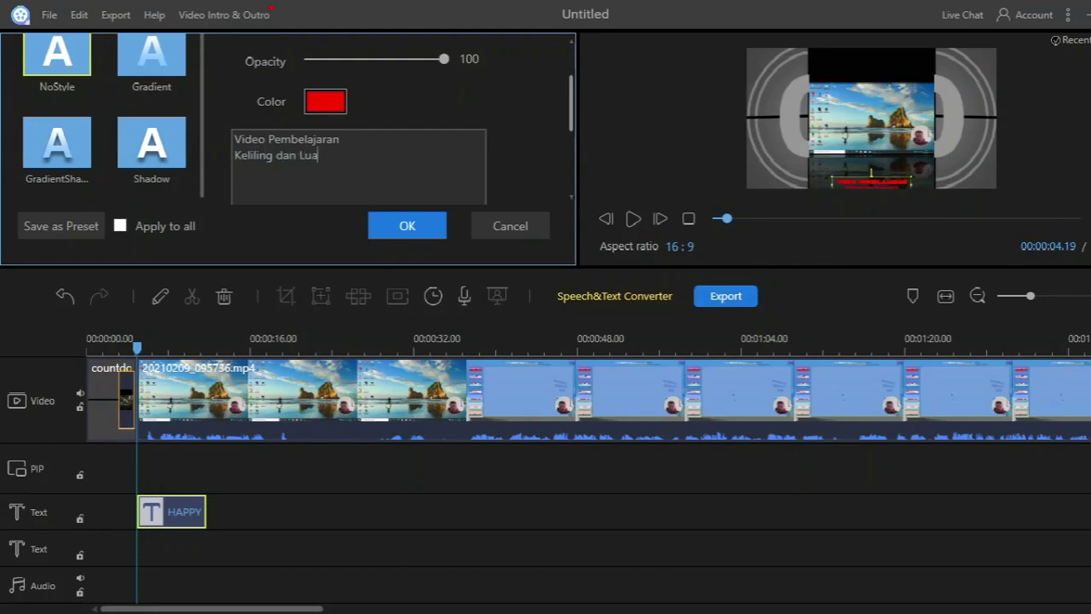
pyautogui.write('angun Segi empat')
pyautogui.press('BackSpace')
pyautogui.press('BackSpace')
pyautogui.press('BackSpace')
pyautogui.press('BackSpace')
pyautogui.press('BackSpace')
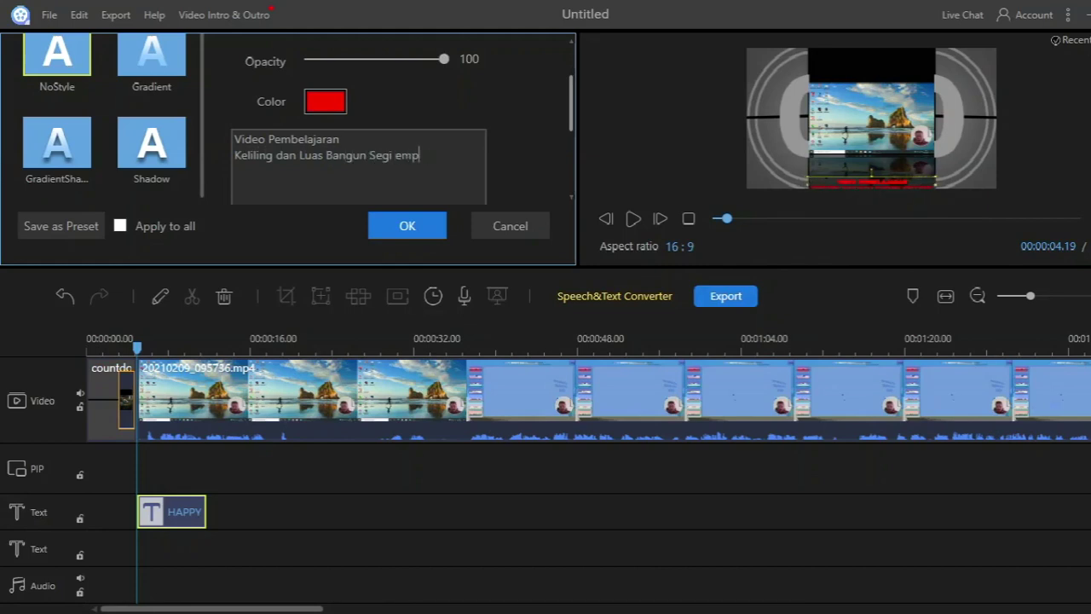
pyautogui.write('Empat')
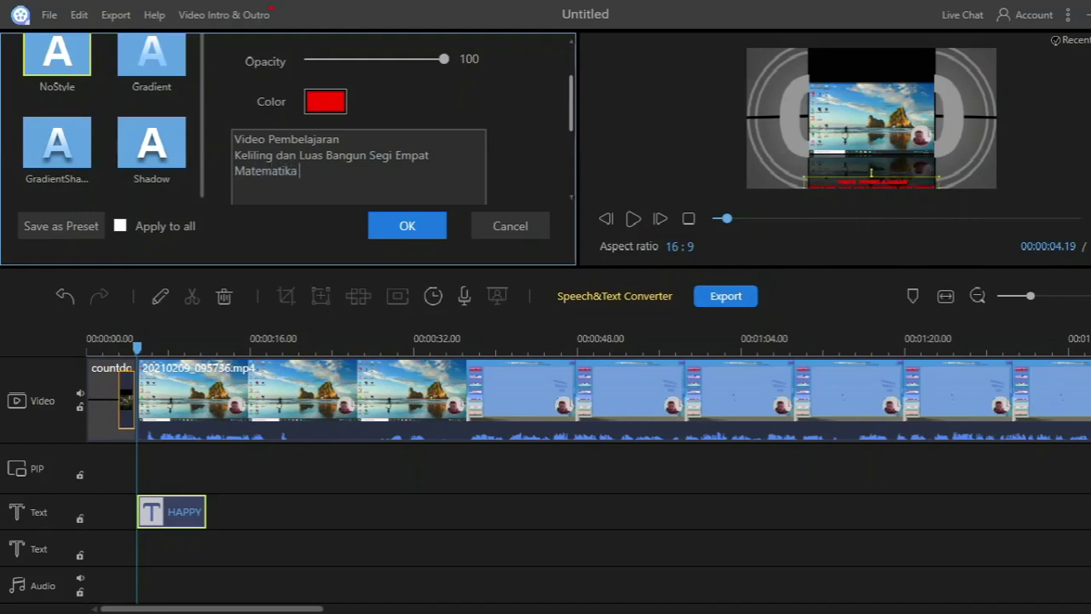
pyautogui.write('as 7')
pyautogui.click(382, 230)
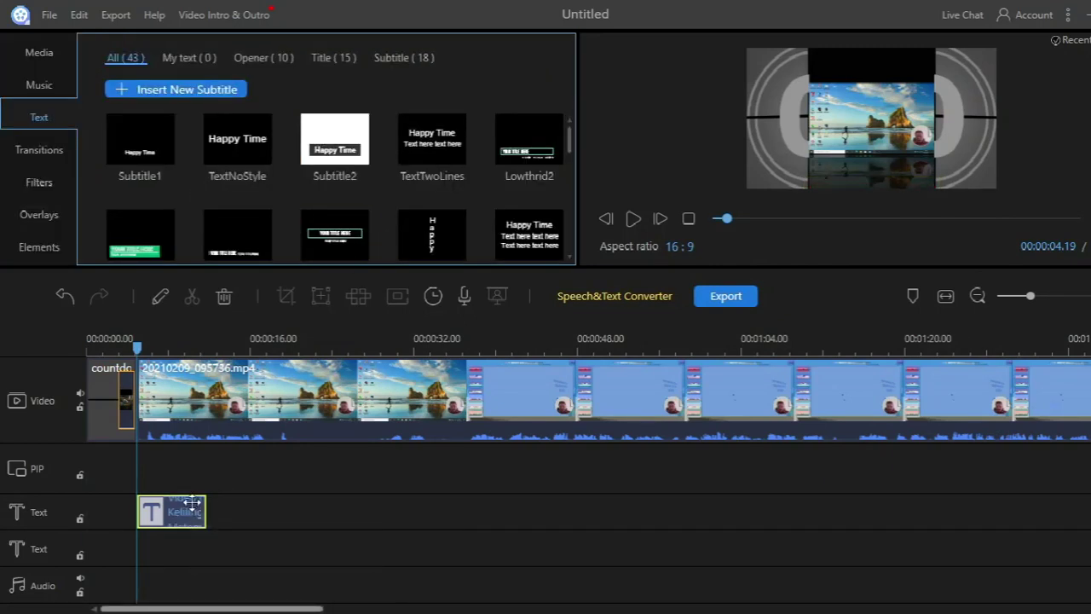
# Step: Reopen the title for editing, move it to the middle of the frame, and apply the motion that slides the text leftward
pyautogui.doubleClick(909, 182)
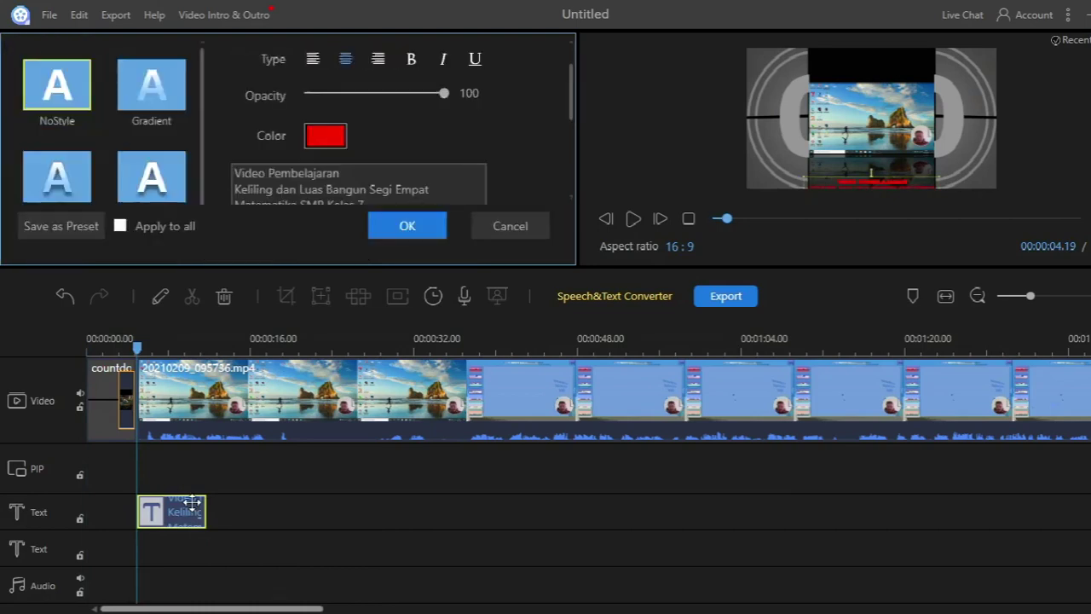
pyautogui.moveTo(895, 178); pyautogui.dragTo(892, 109)
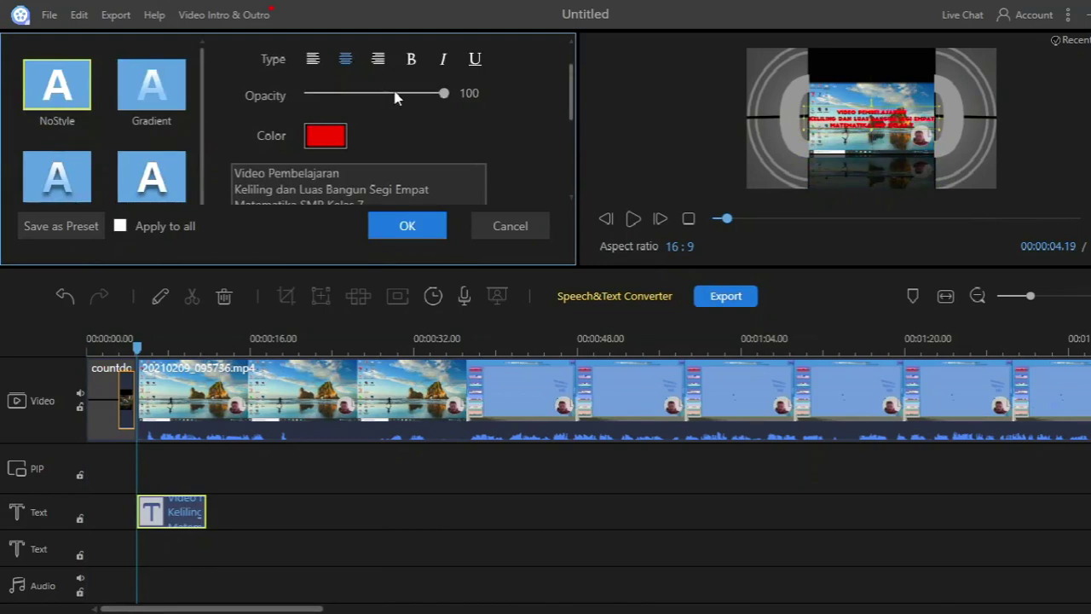
pyautogui.scroll(2, 573, 75)
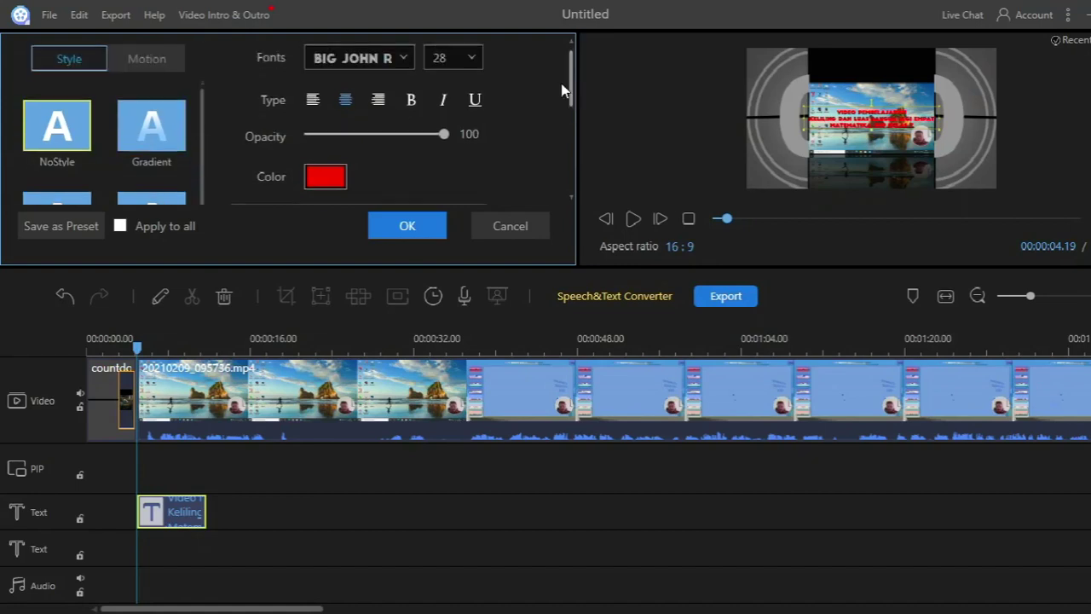
pyautogui.click(162, 66)
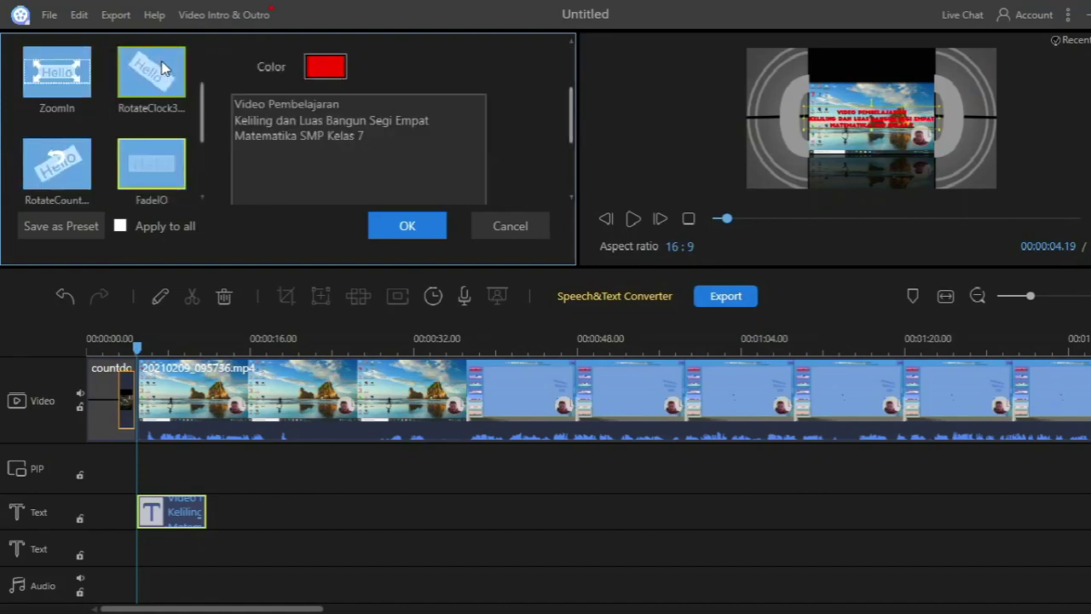
pyautogui.scroll(-2, 167, 163)
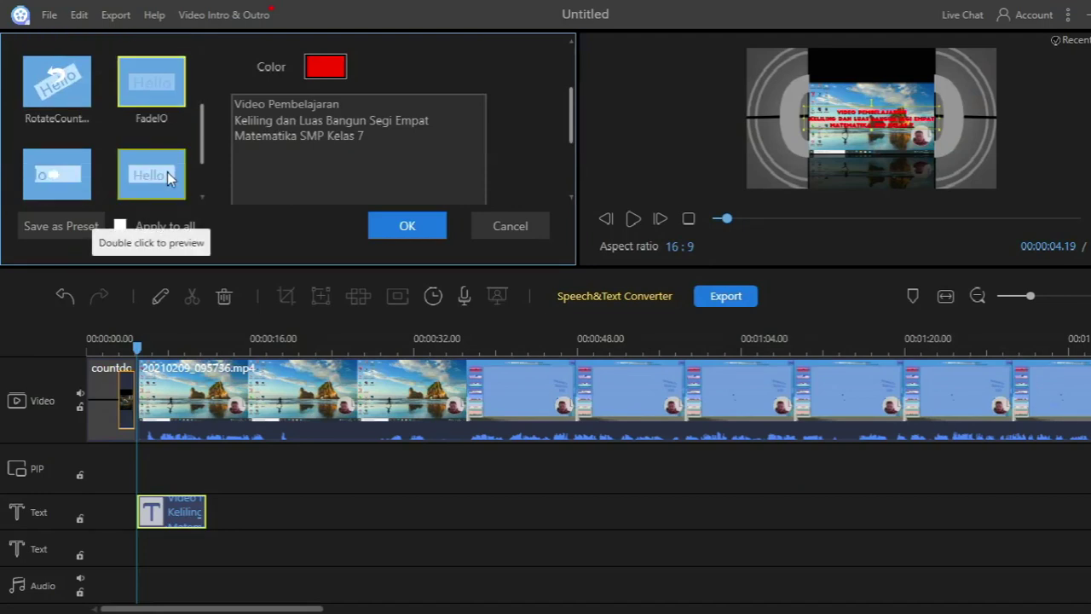
pyautogui.doubleClick(167, 172)
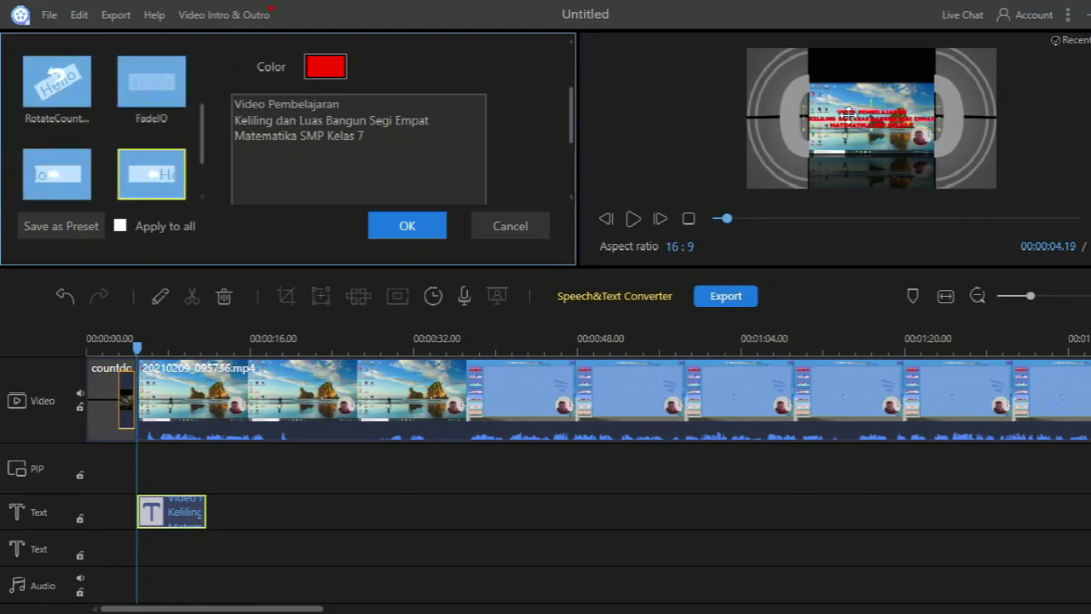
pyautogui.click(402, 228)
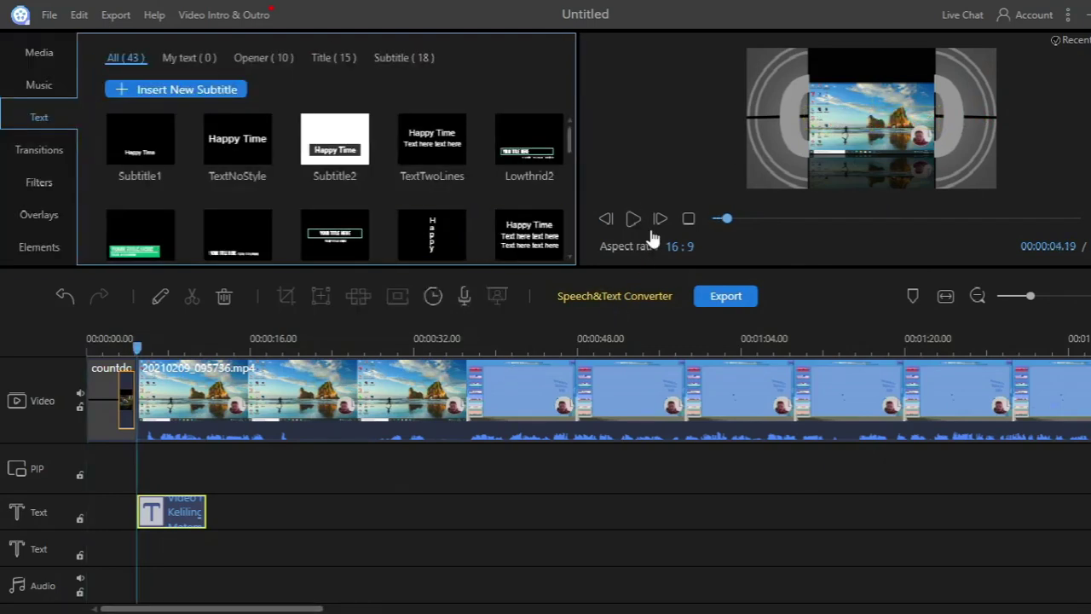
# Step: Play the video from the start to check the animated title, pausing while it is displayed
pyautogui.click(689, 219)
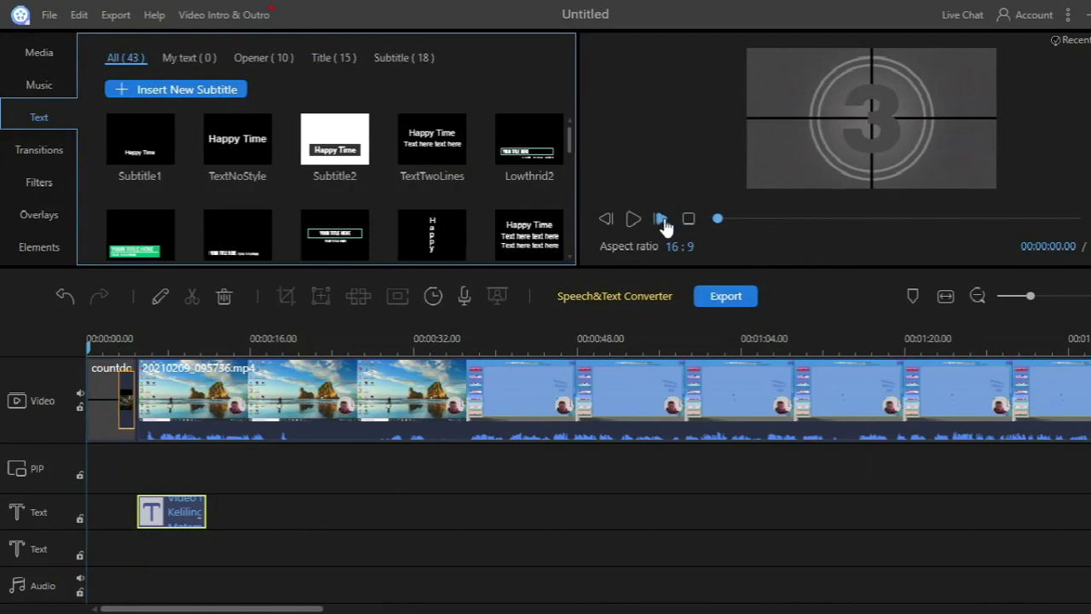
pyautogui.click(634, 220)
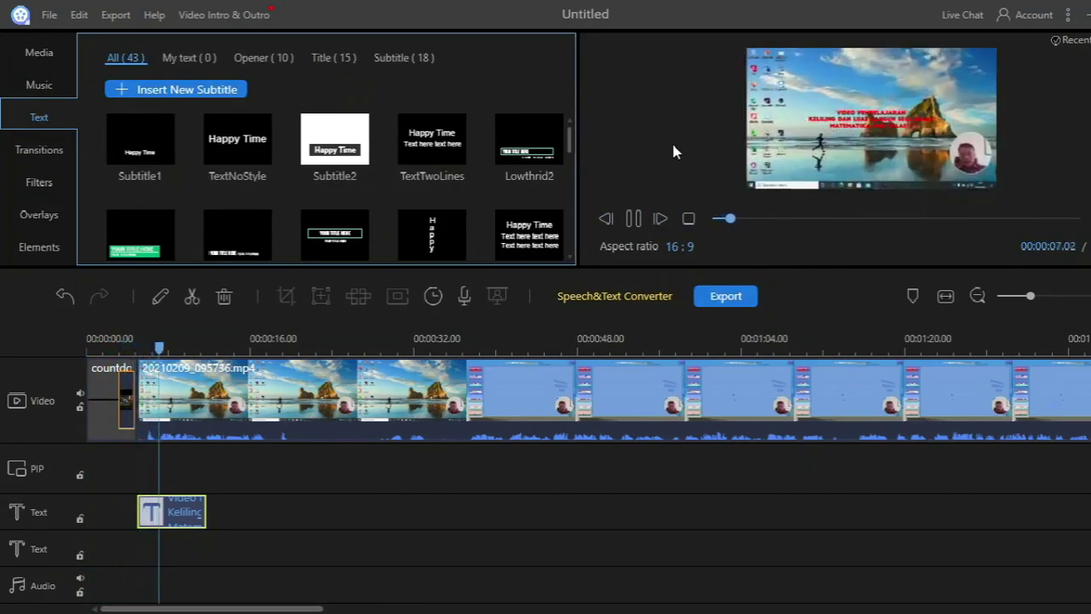
pyautogui.click(634, 219)
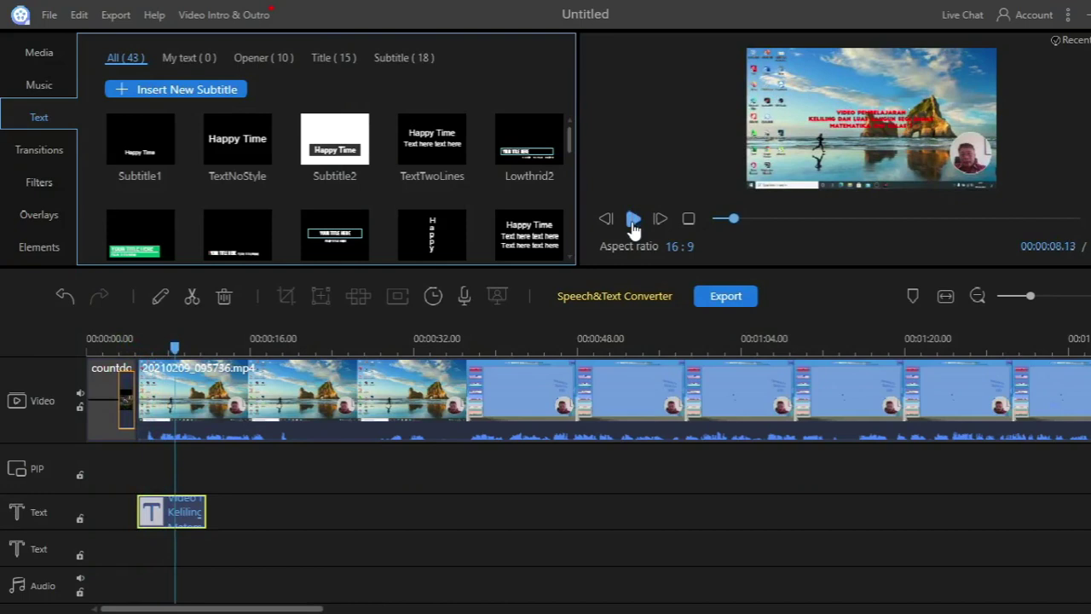
# Step: Place the playhead at the end of the recording, 00:03:15.02, and add another Subtitle1 text clip there
pyautogui.moveTo(309, 609); pyautogui.dragTo(614, 595)
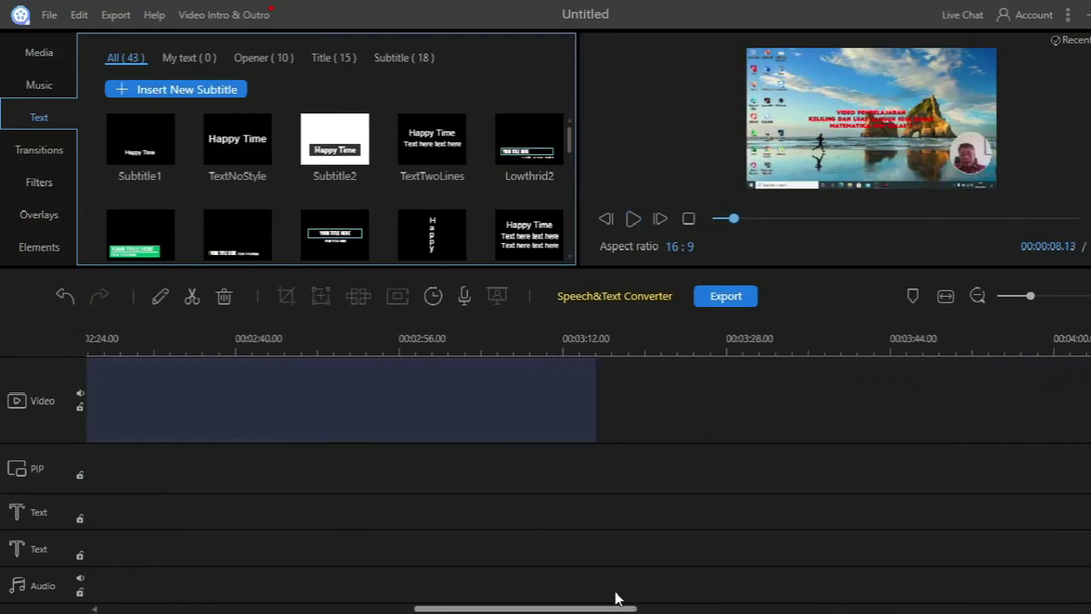
pyautogui.click(591, 351)
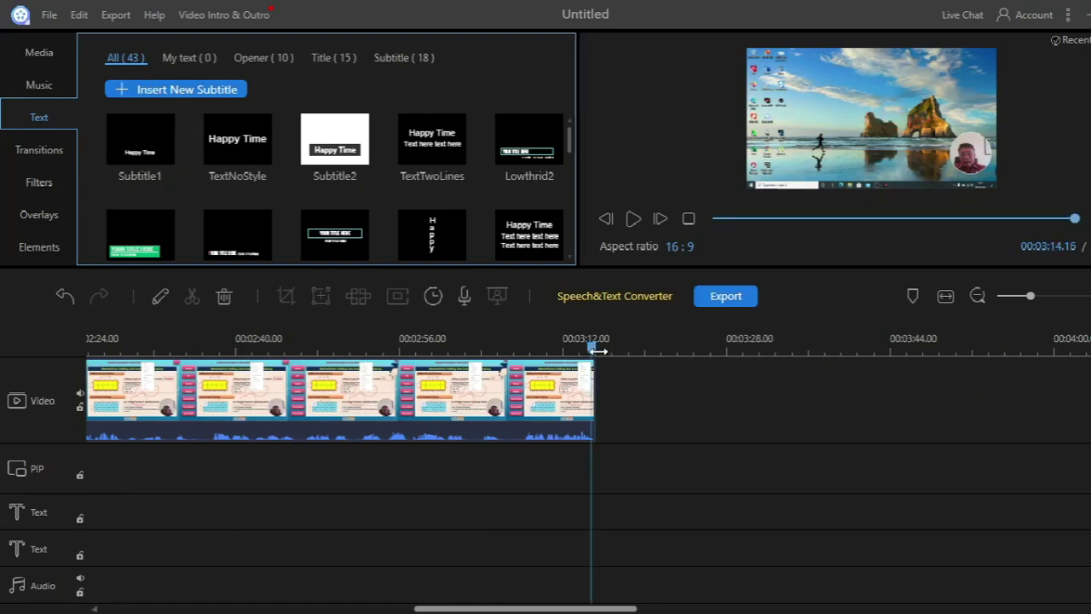
pyautogui.click(595, 351)
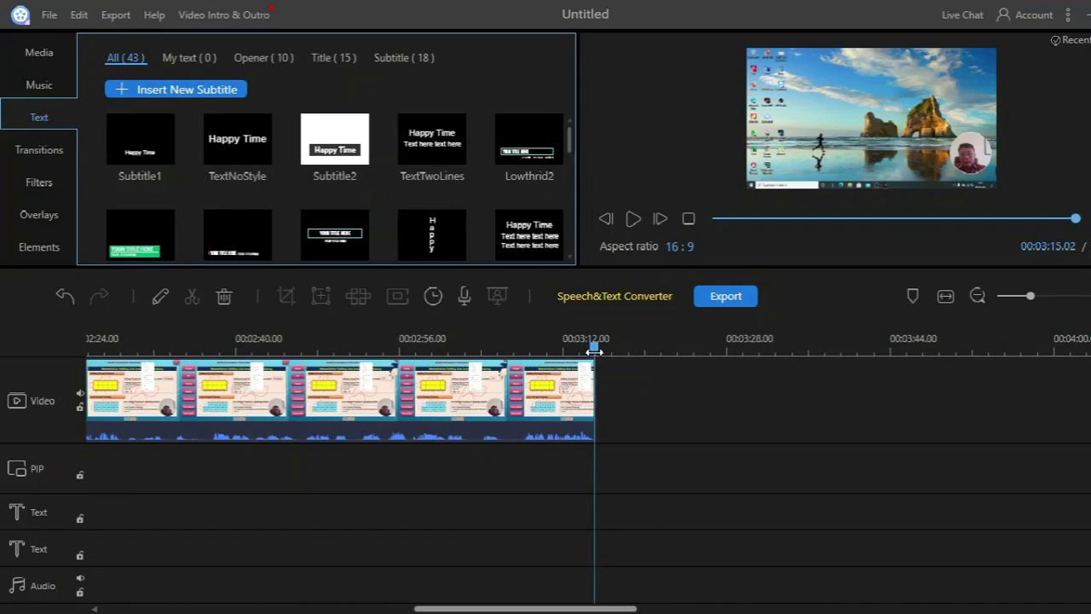
pyautogui.moveTo(165, 158)
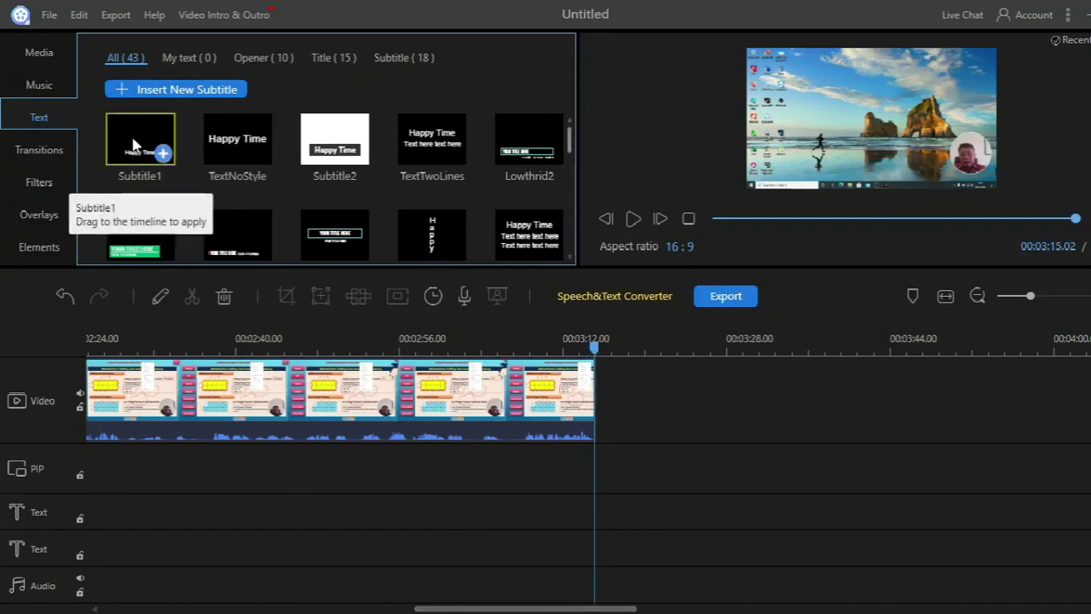
pyautogui.click(133, 144)
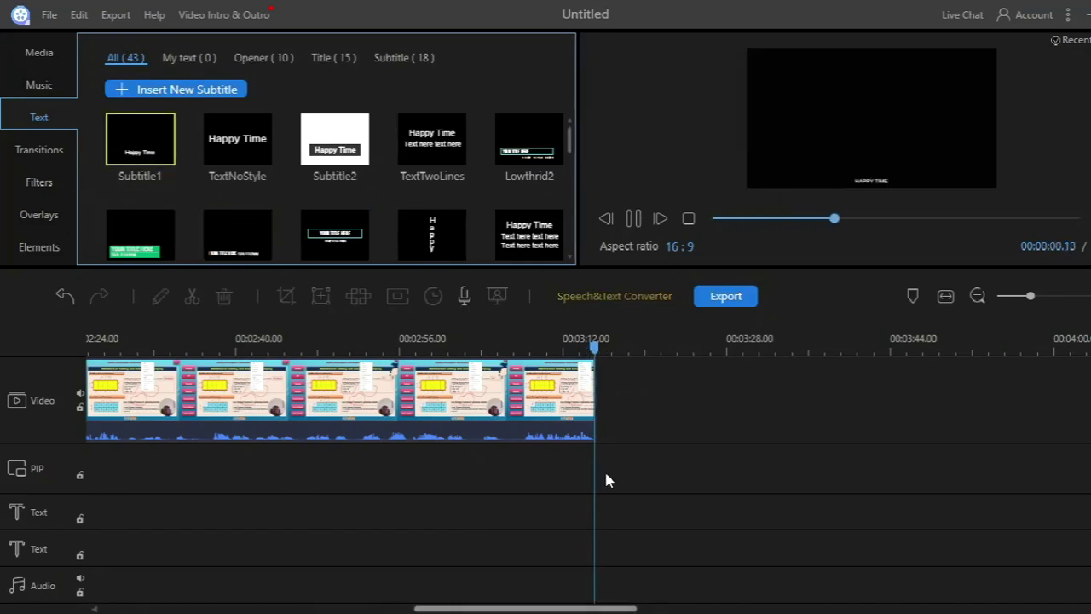
pyautogui.click(164, 156)
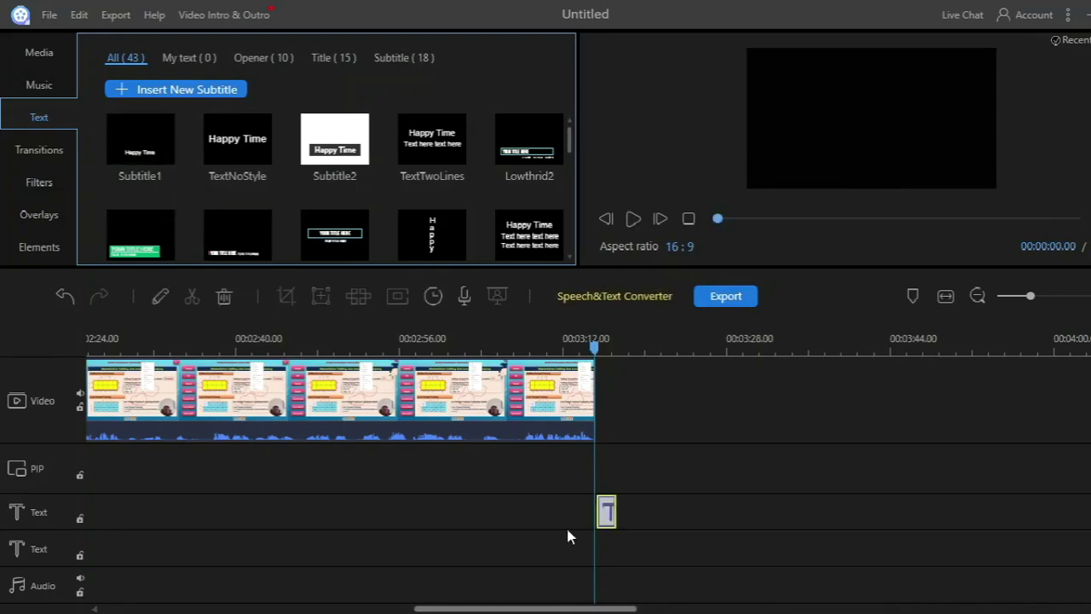
# Step: Replace the closing clip's text with two lines, "Sekian" and "Terima Kasih", and set the text colour to black
pyautogui.doubleClick(618, 512)
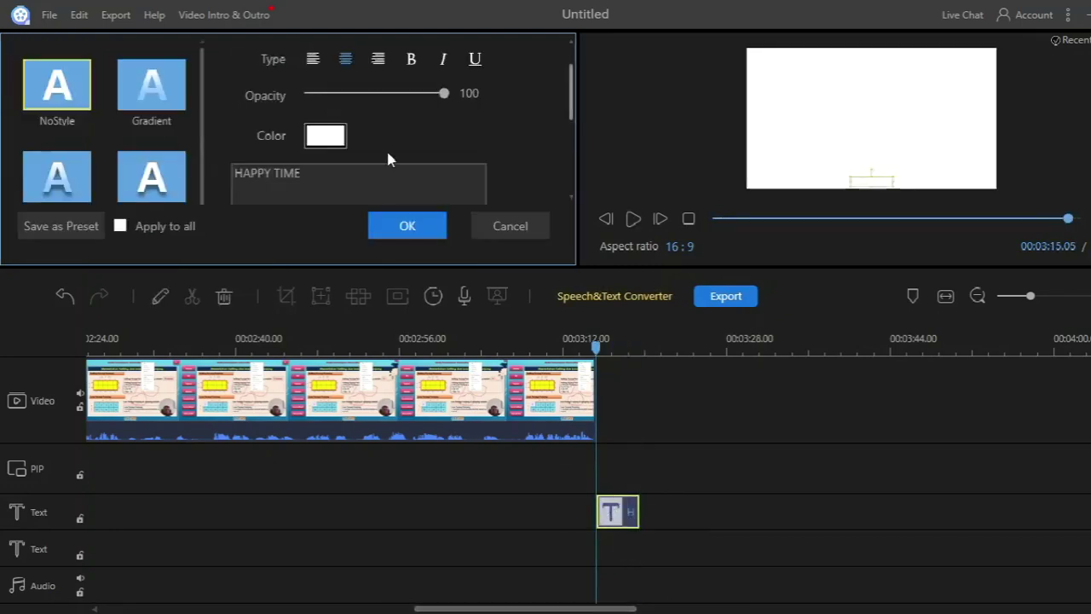
pyautogui.tripleClick(301, 179)
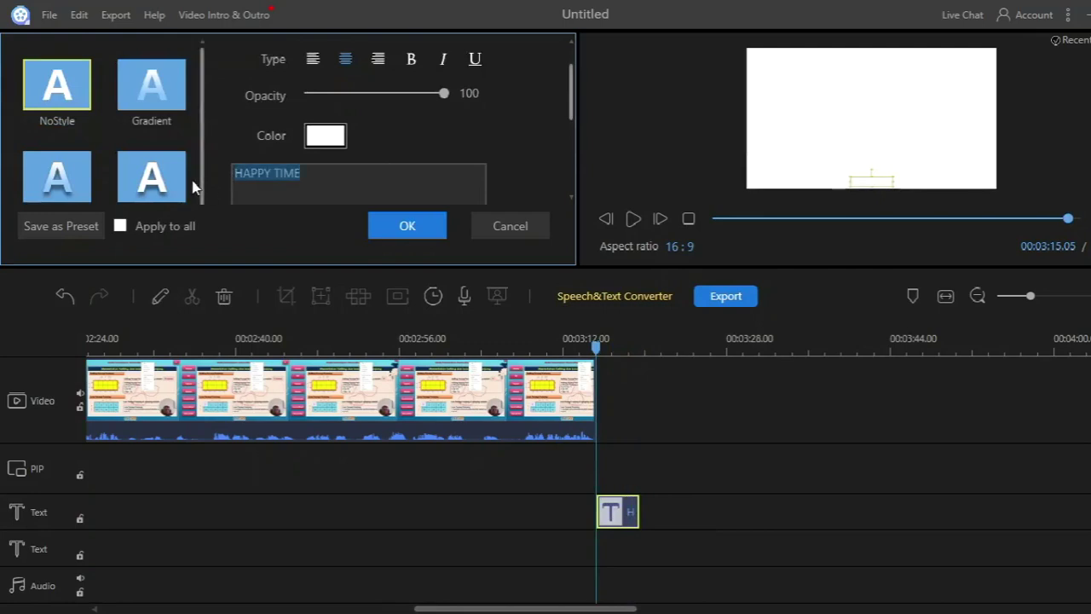
pyautogui.write('Sekian')
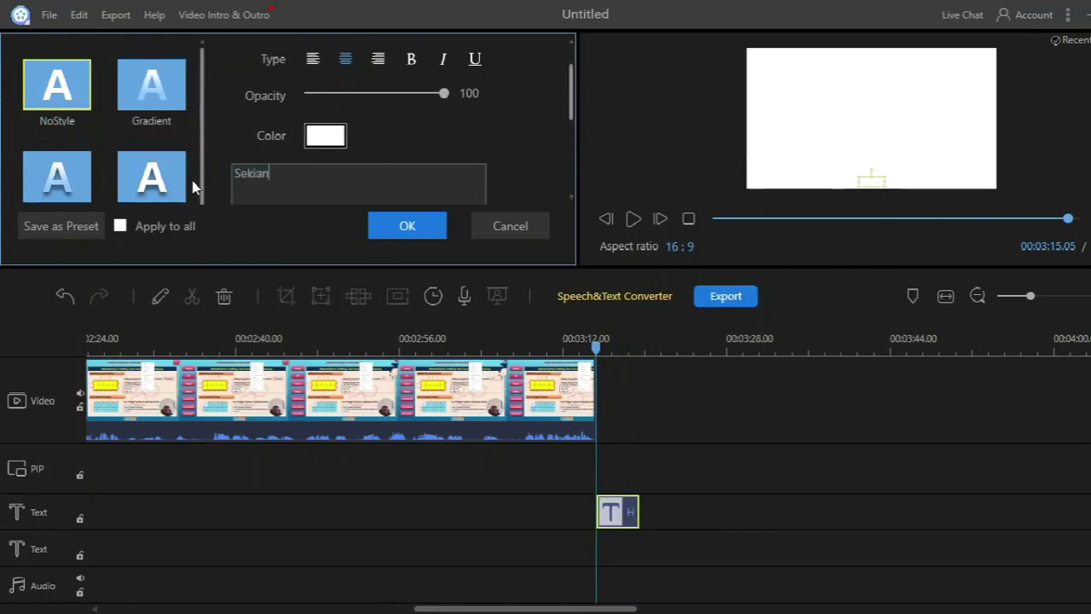
pyautogui.press('Return')
pyautogui.write('Terima Kasih')
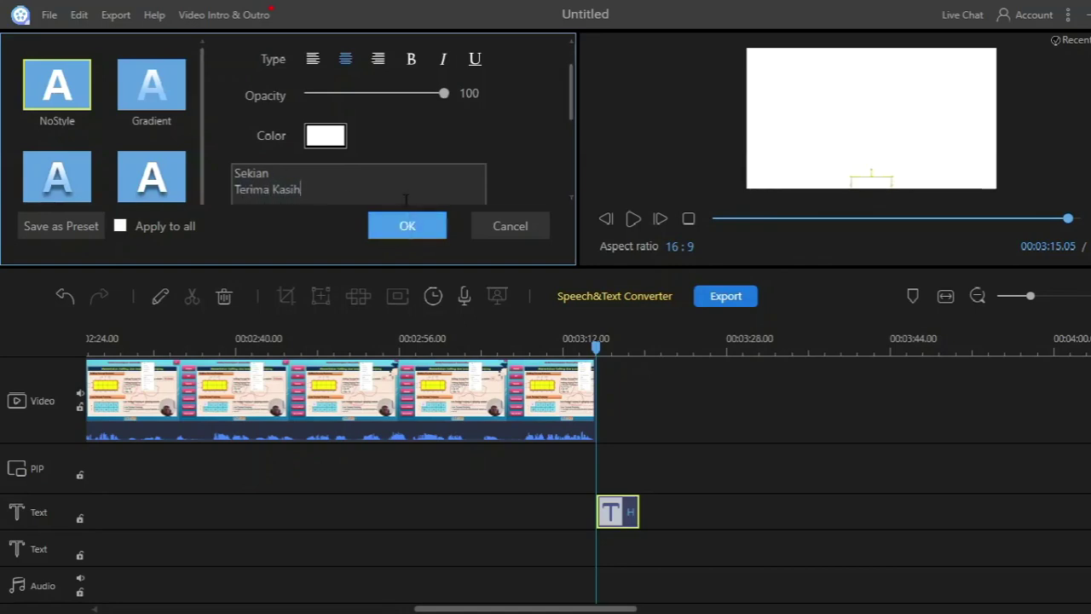
pyautogui.click(338, 141)
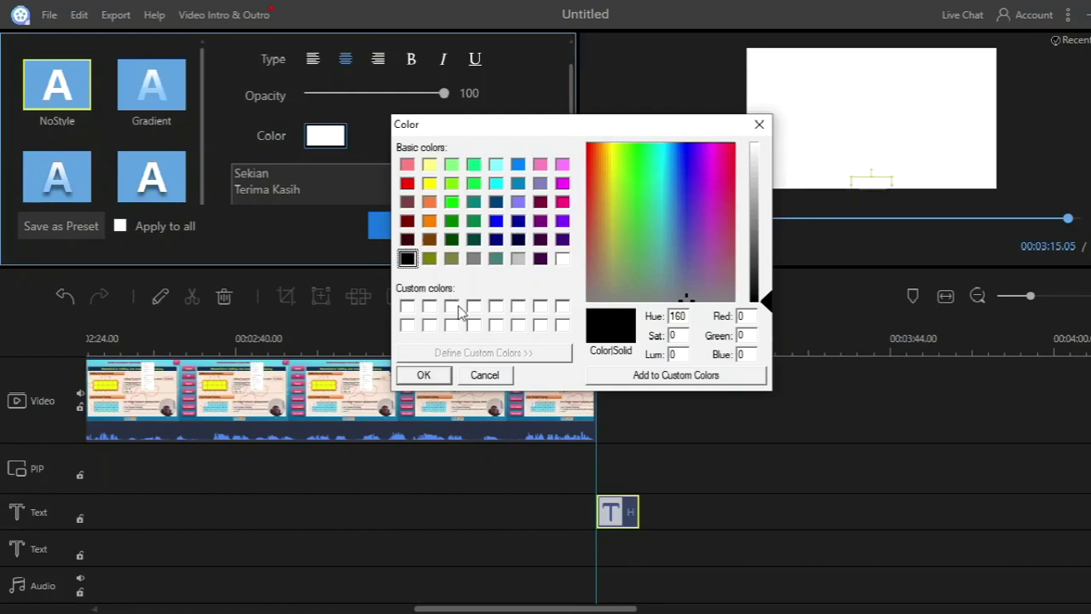
pyautogui.click(434, 376)
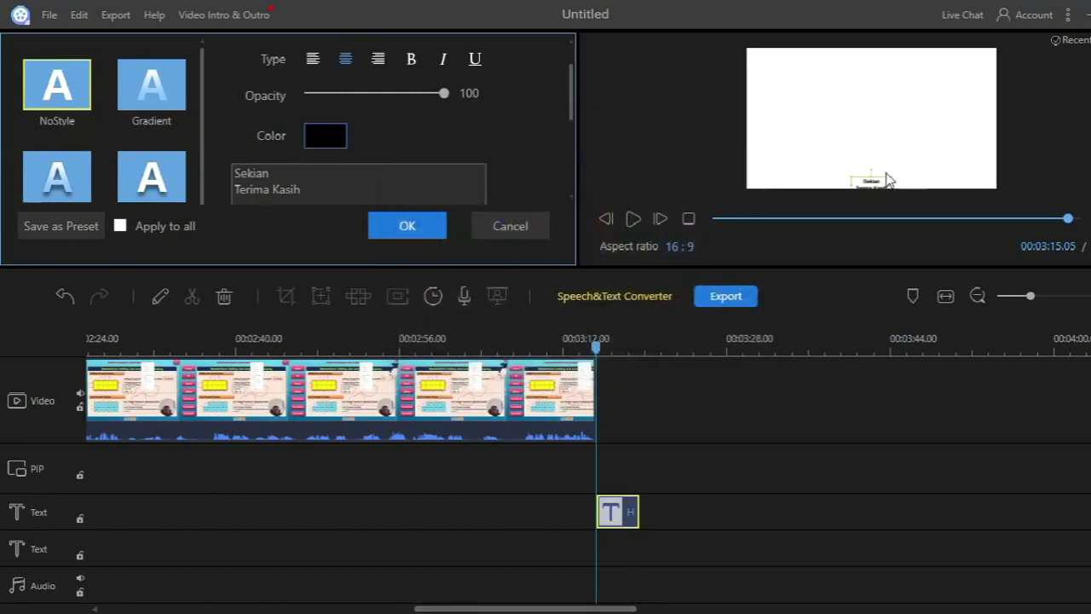
# Step: Set the closing text's font to BASE 05
pyautogui.scroll(2, 280, 90)
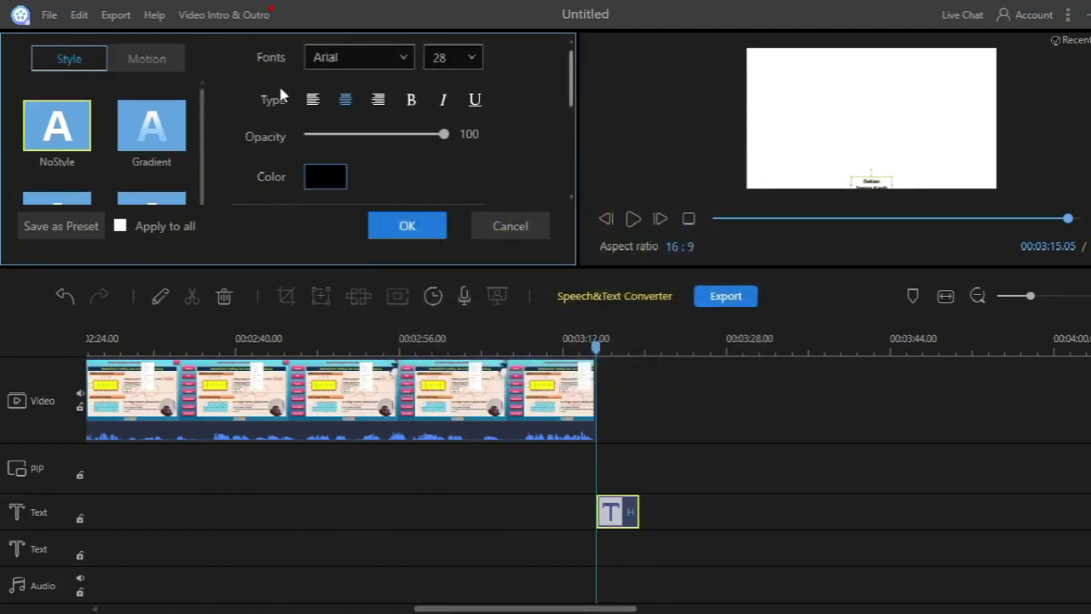
pyautogui.click(340, 68)
pyautogui.scroll(-1, 396, 213)
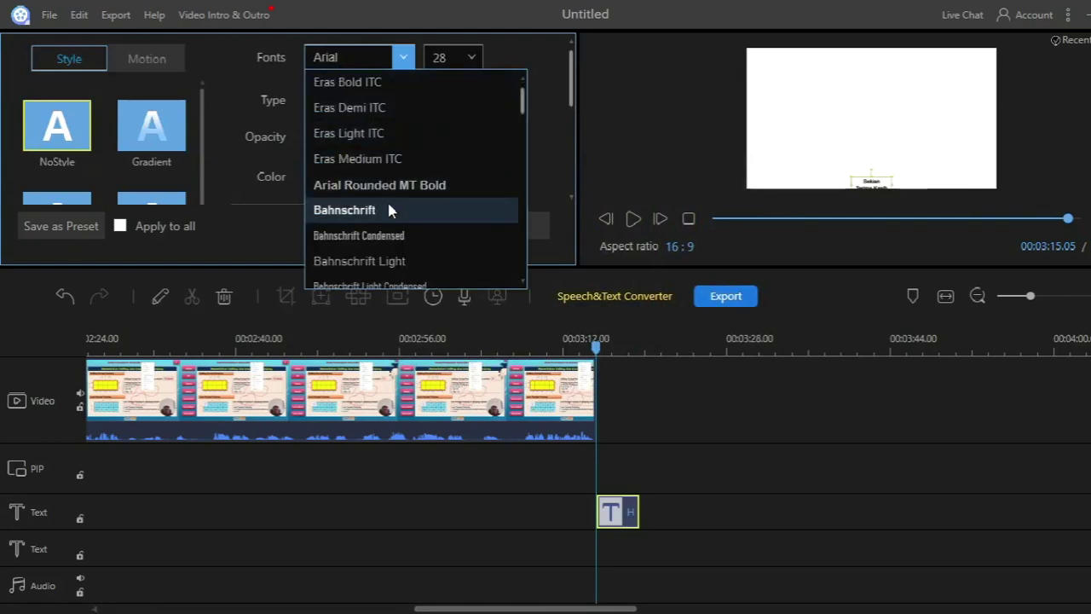
pyautogui.scroll(-3, 388, 202)
pyautogui.scroll(-1, 391, 215)
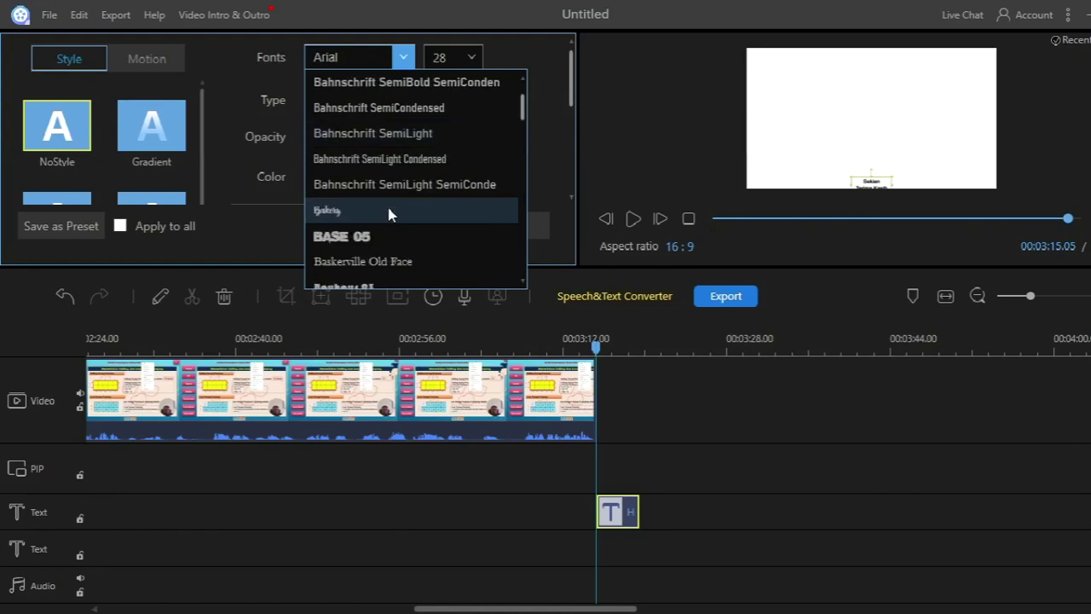
pyautogui.click(383, 237)
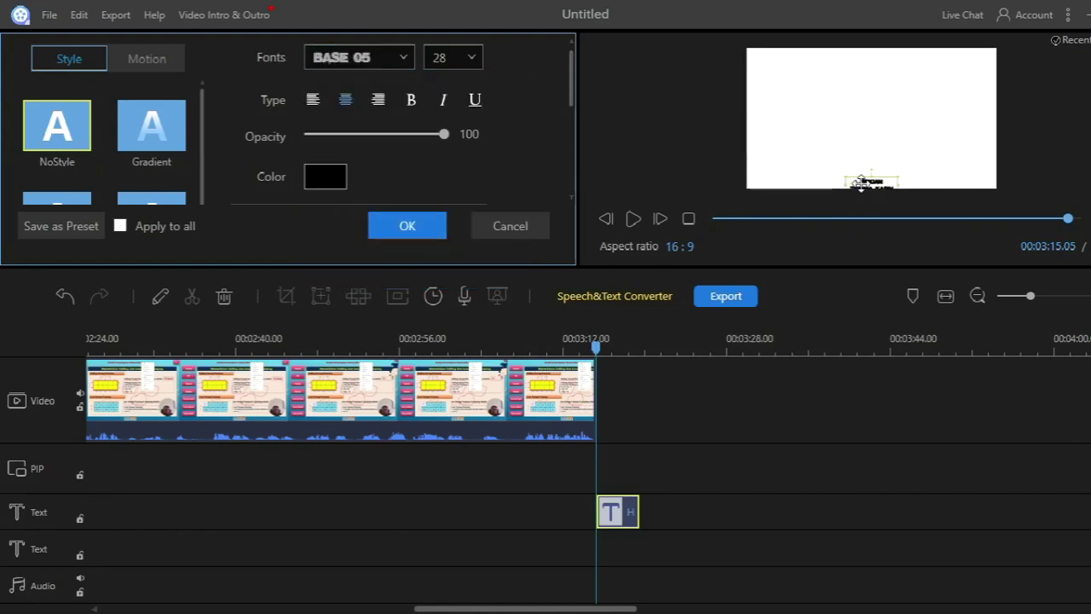
# Step: Give the closing text the upward part-to-whole motion and place it in the middle of the frame
pyautogui.click(146, 58)
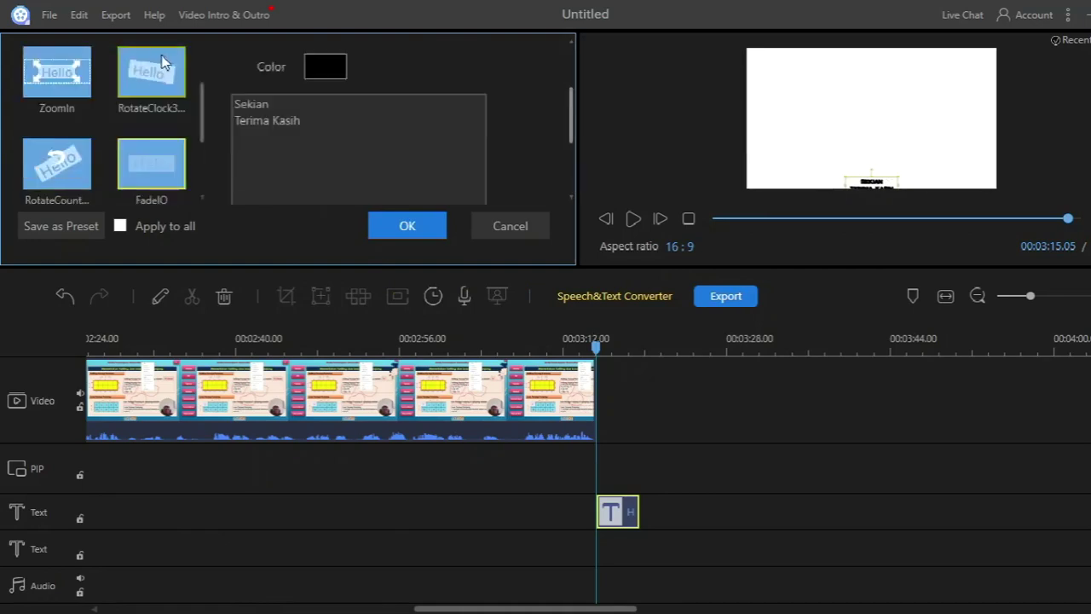
pyautogui.scroll(-3, 158, 165)
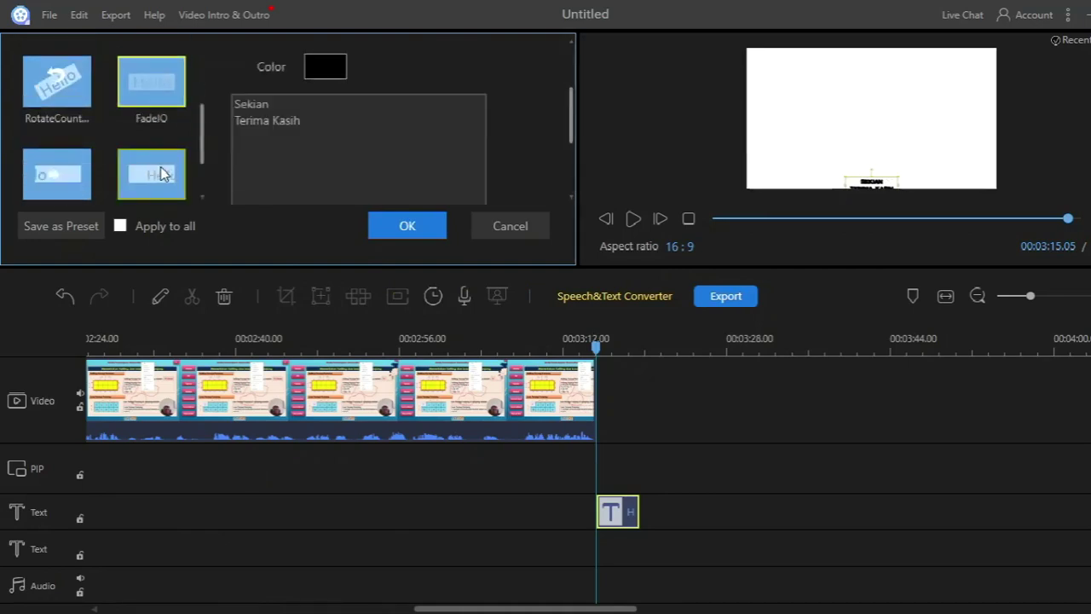
pyautogui.scroll(-1, 162, 170)
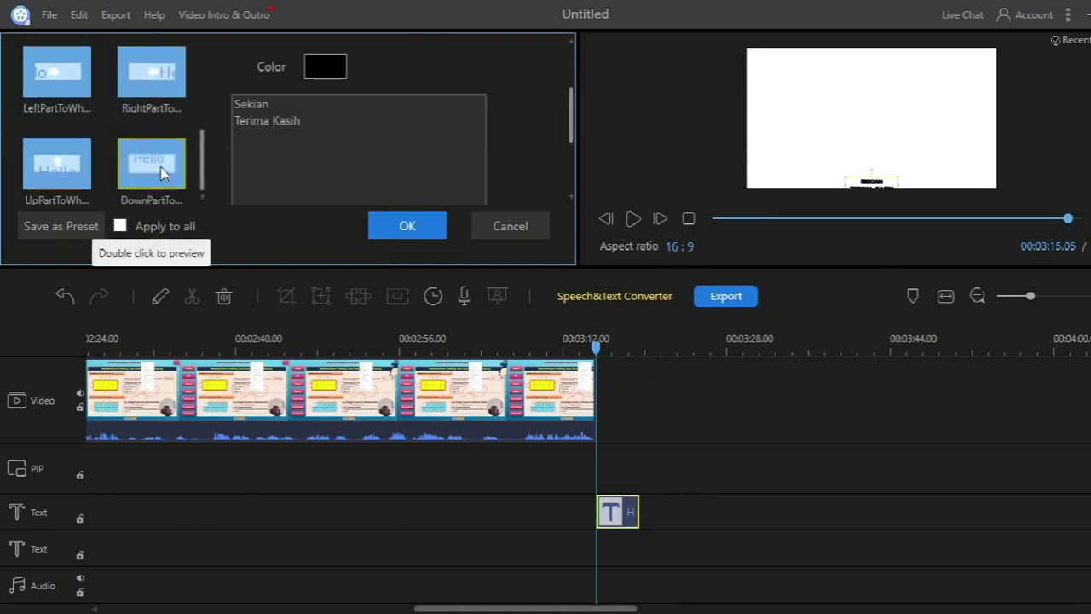
pyautogui.doubleClick(69, 166)
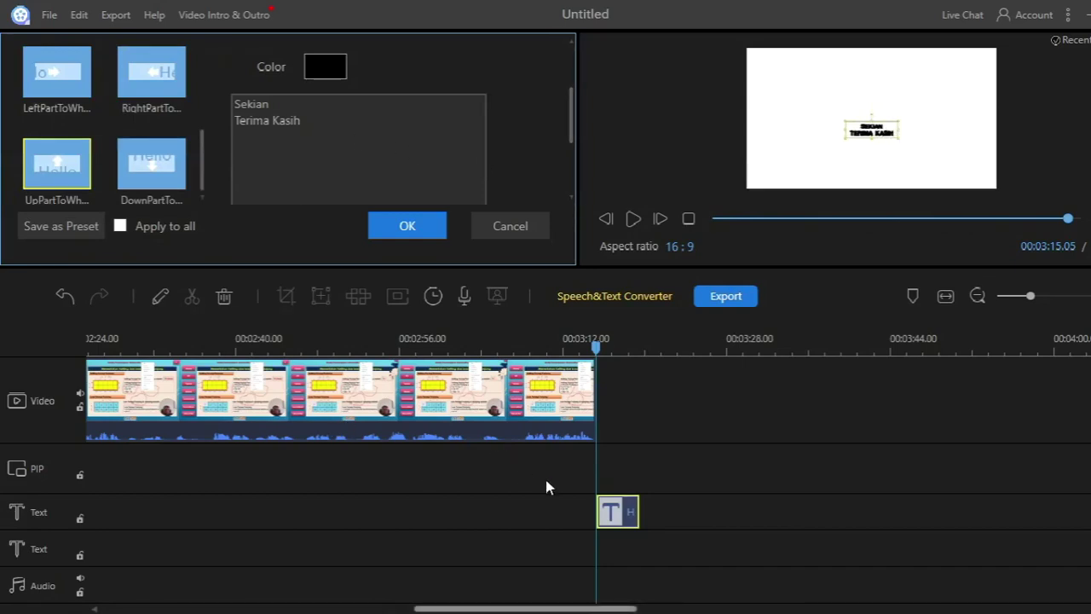
# Step: Set the closing text's font size to 48 and play back the end of the video to preview it
pyautogui.scroll(5, 418, 123)
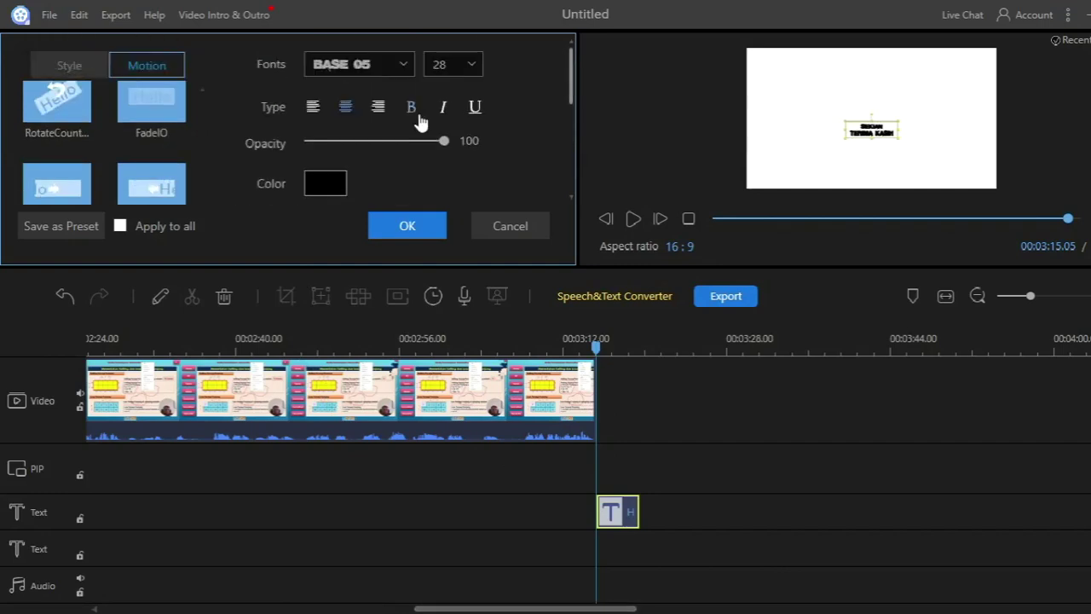
pyautogui.click(469, 68)
pyautogui.click(443, 218)
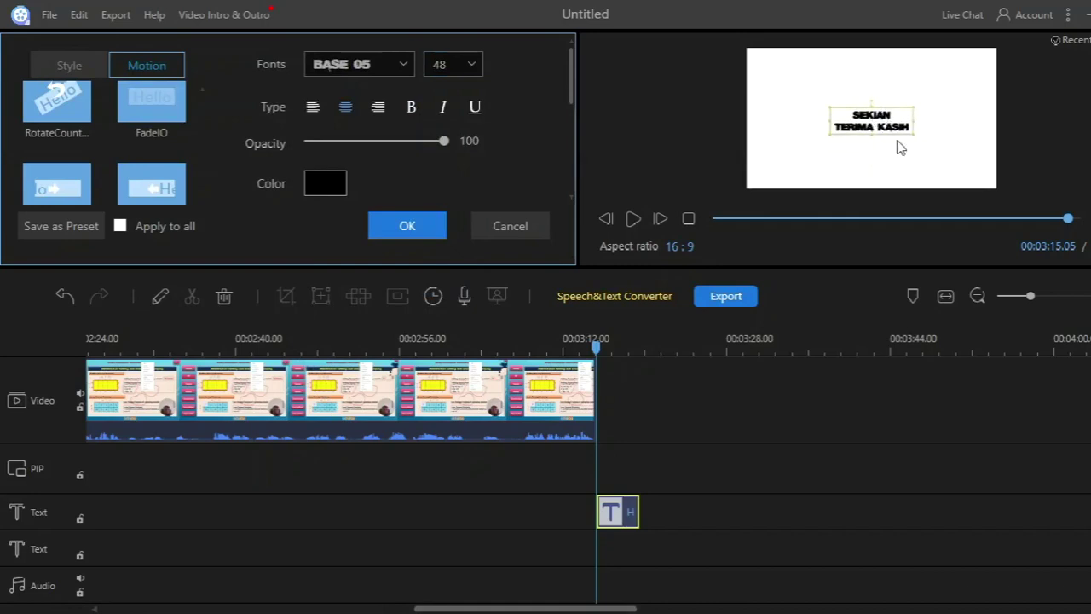
pyautogui.click(505, 338)
pyautogui.click(632, 219)
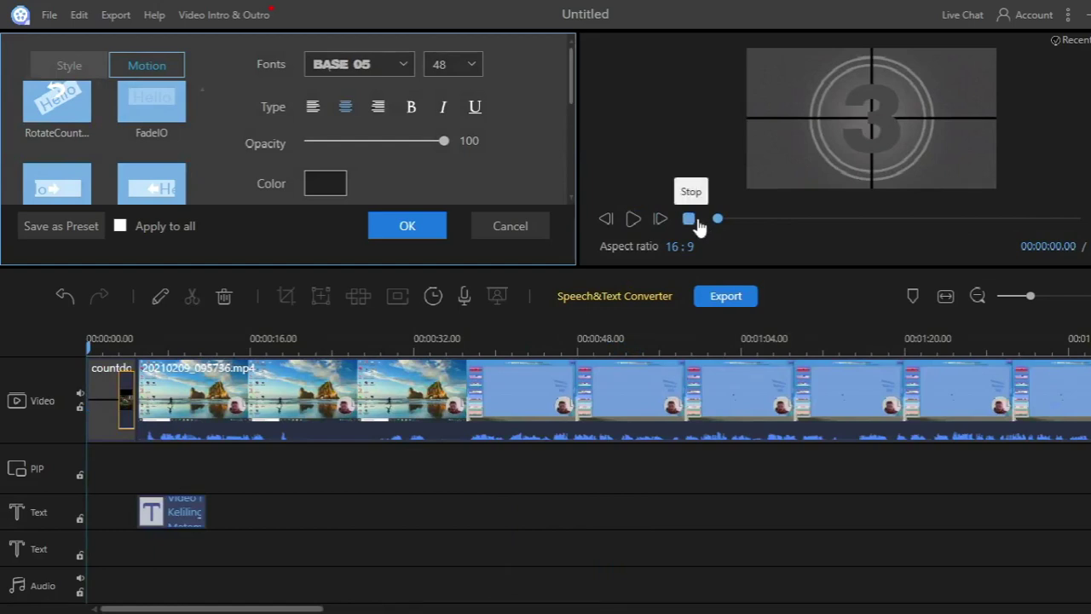
# Step: Save the project in the Documents folder as "video pemb 1"
pyautogui.click(48, 17)
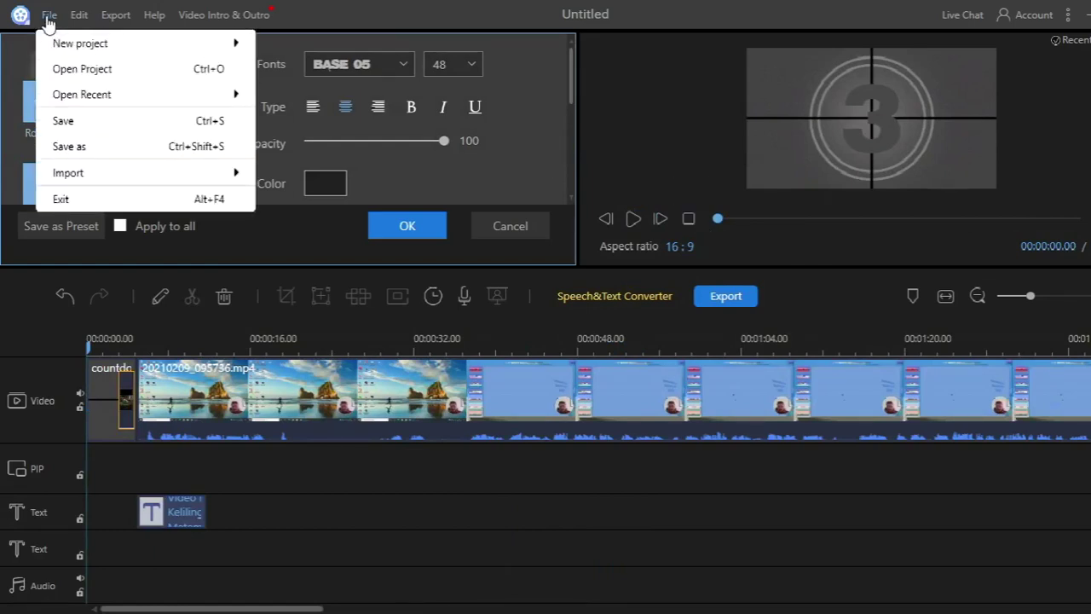
pyautogui.click(68, 124)
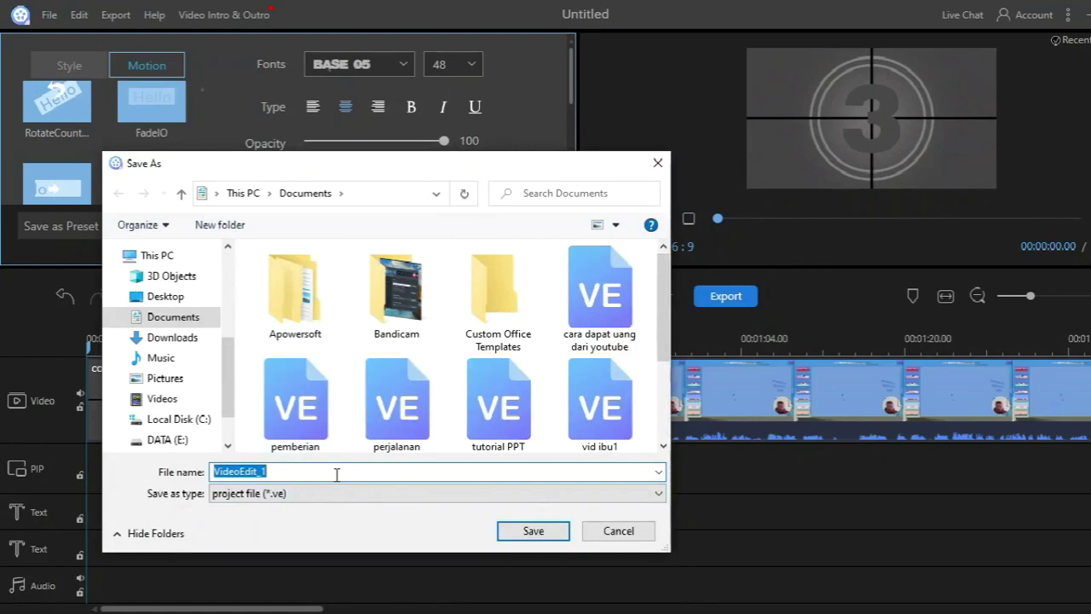
pyautogui.write('vid')
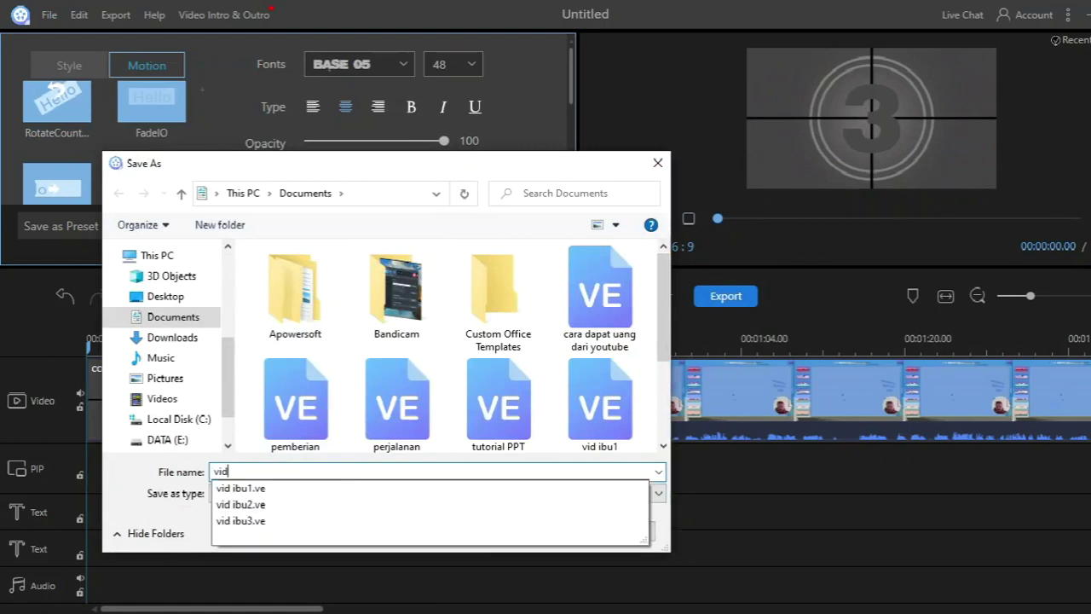
pyautogui.write('eo')
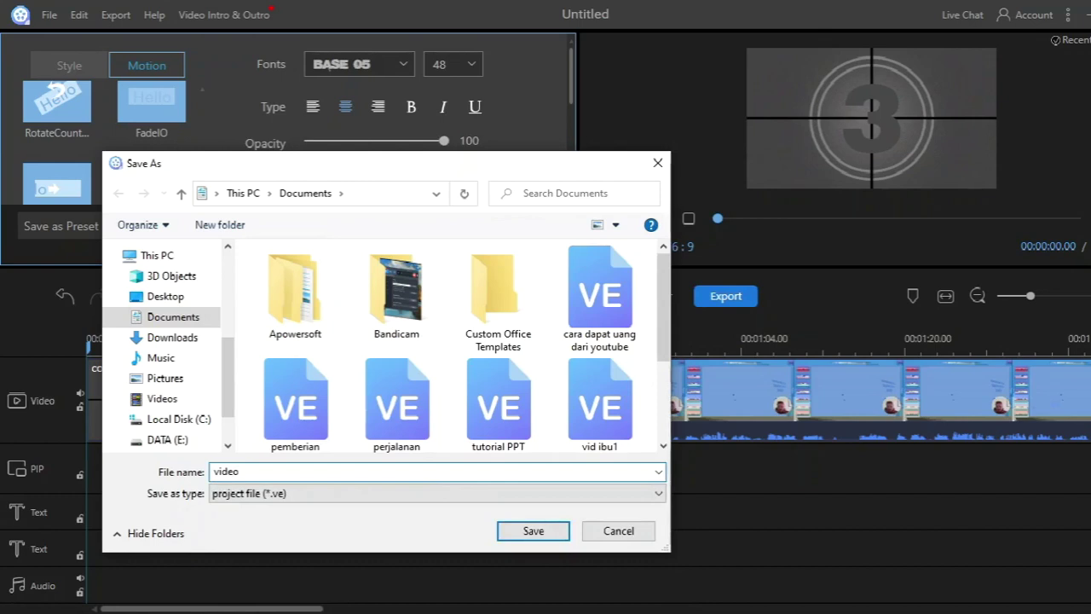
pyautogui.write(' pemb')
pyautogui.click(559, 533)
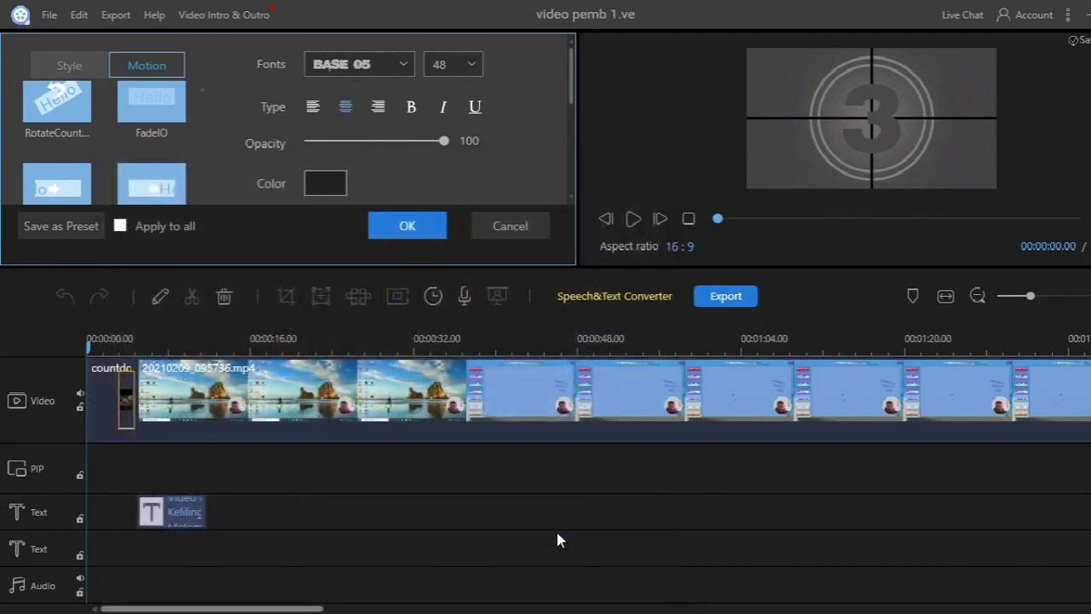
# Step: Export the video under the name "Video Pembelajaran Keliling dan Luas Segi empat" and close the export dialog when it finishes
pyautogui.press('End')
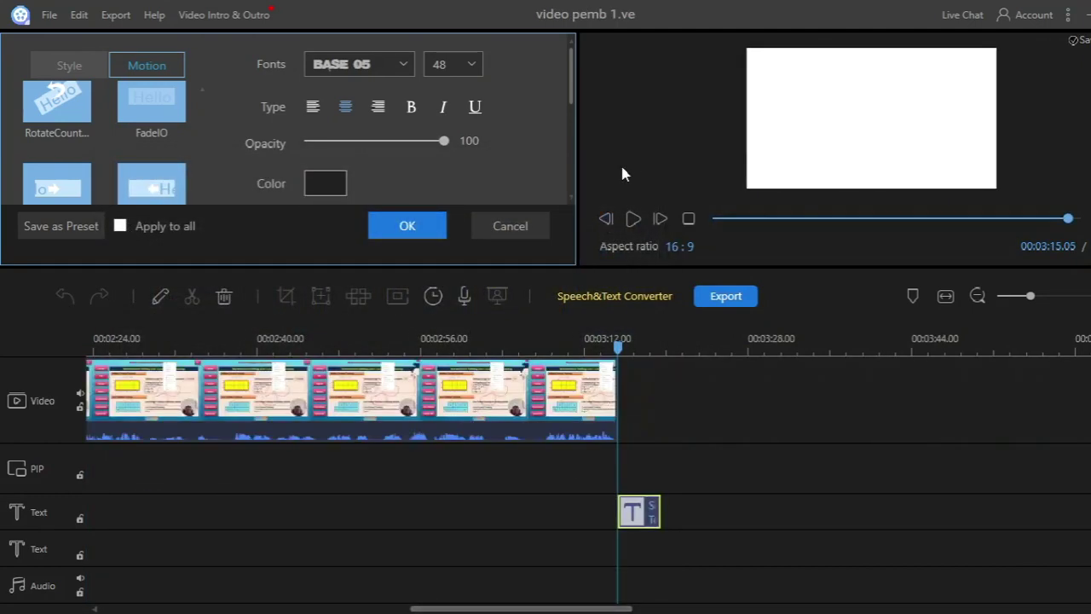
pyautogui.click(725, 297)
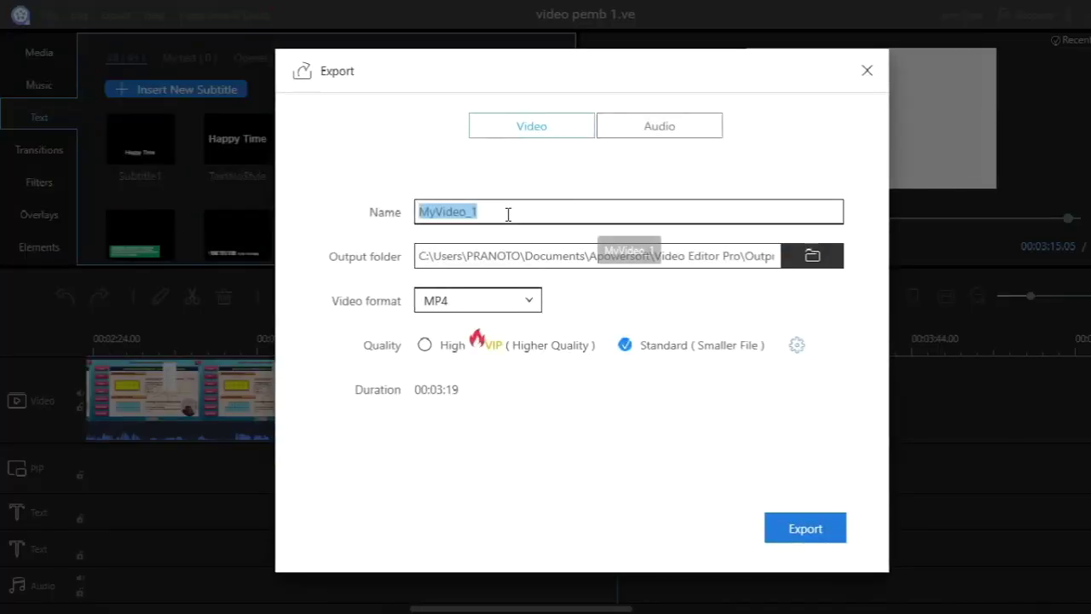
pyautogui.moveTo(510, 215); pyautogui.dragTo(415, 216)
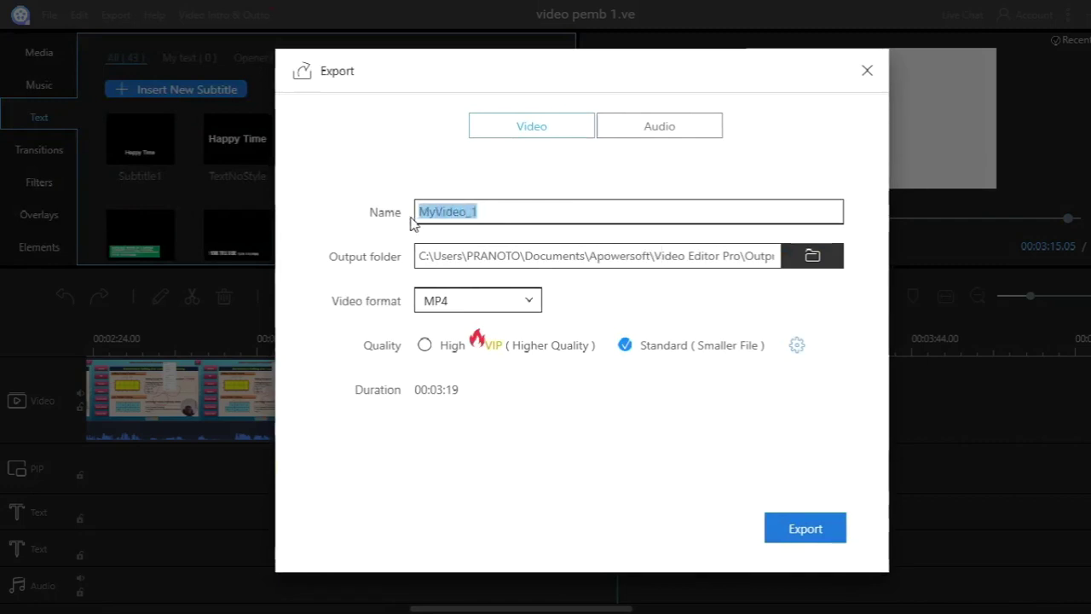
pyautogui.write('V')
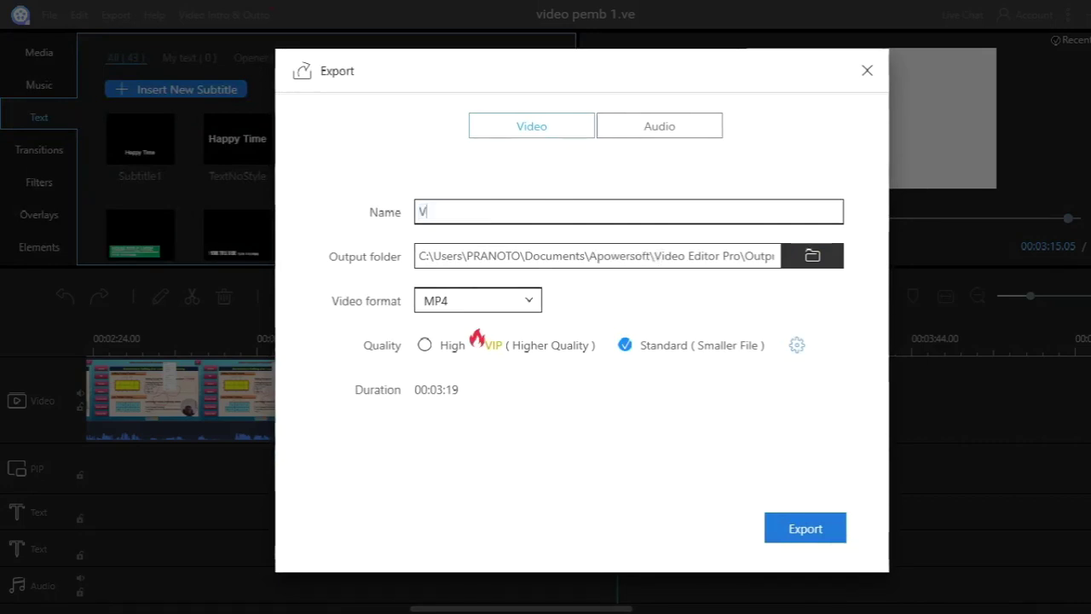
pyautogui.write('ideo Pembelaja')
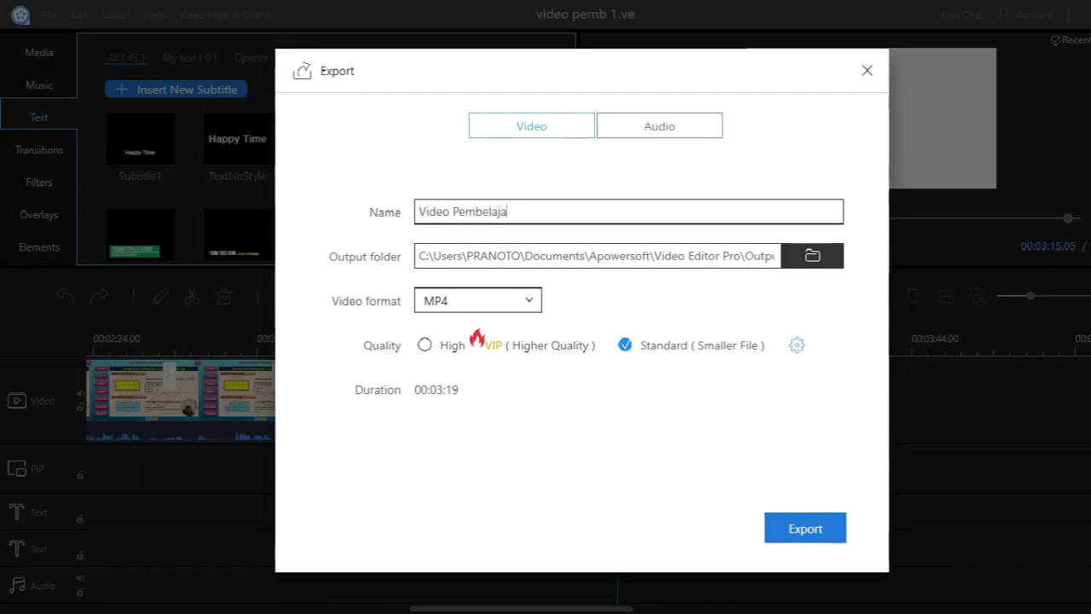
pyautogui.write('ran Keliling dan Luas Segi empat')
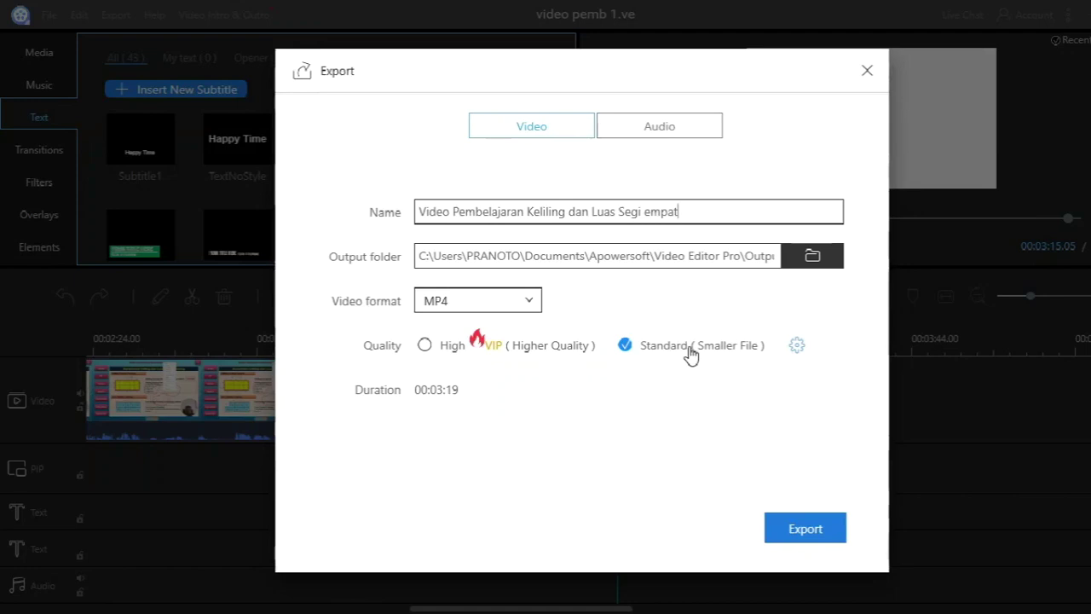
pyautogui.click(783, 531)
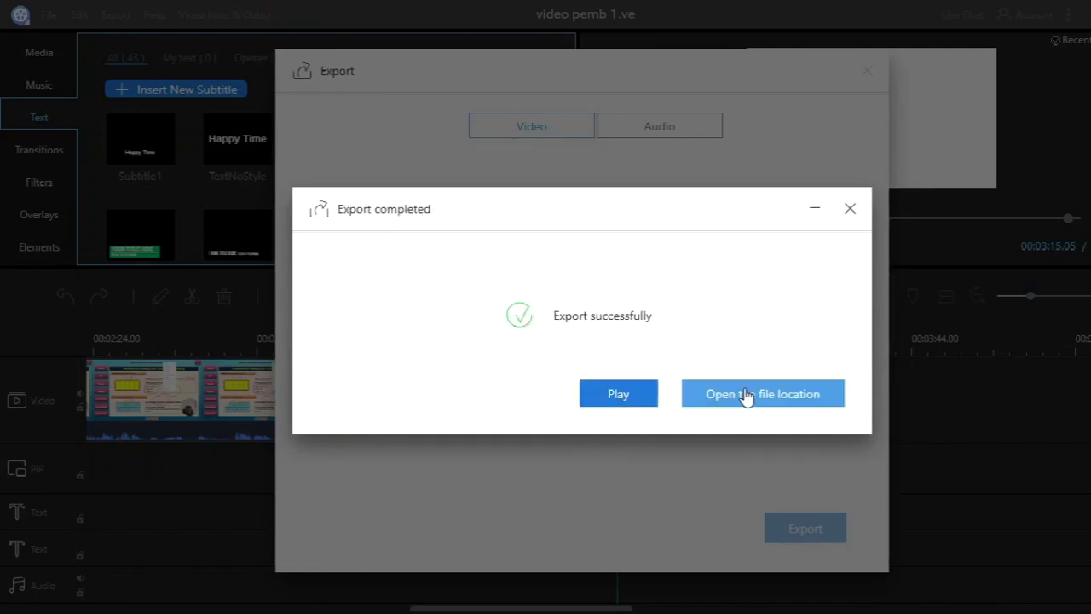
pyautogui.click(850, 212)
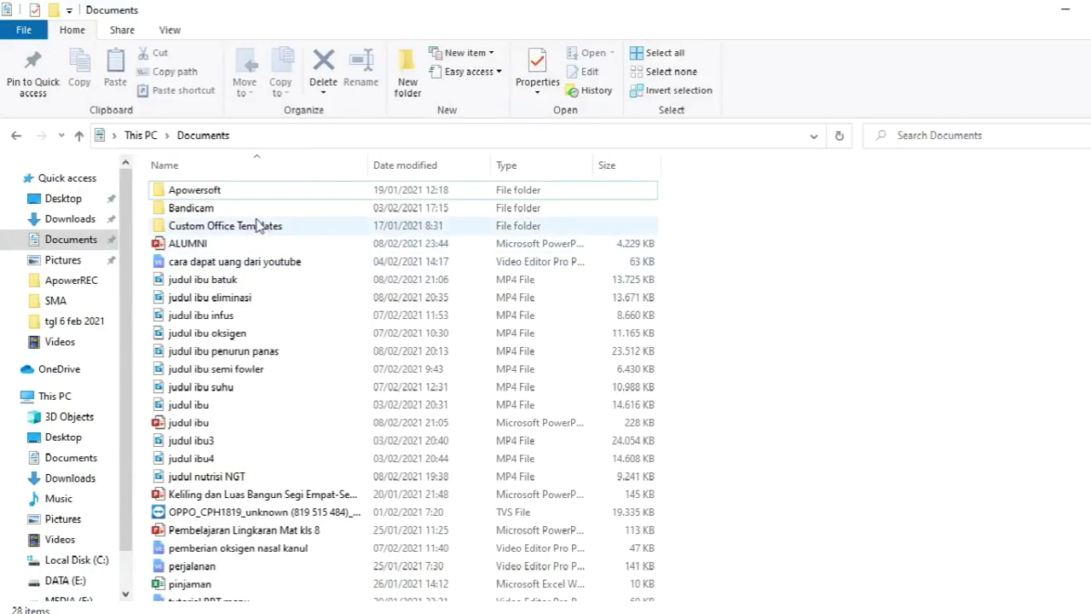
# Step: In File Explorer, go from Documents to Apowersoft, Video Editor Pro, Output and select the exported video
pyautogui.doubleClick(240, 200)
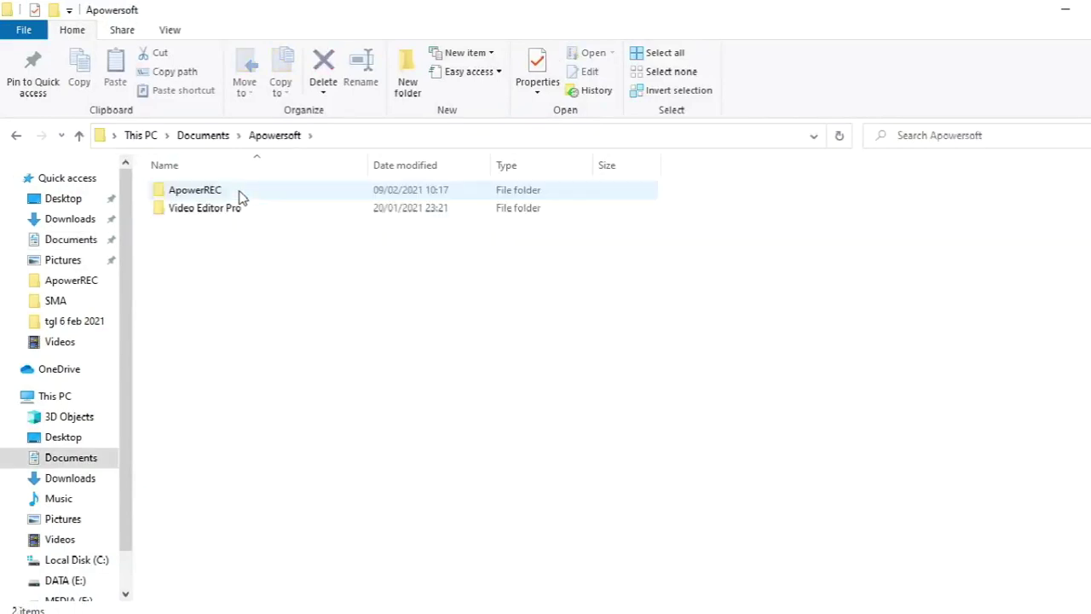
pyautogui.click(245, 216)
pyautogui.doubleClick(247, 219)
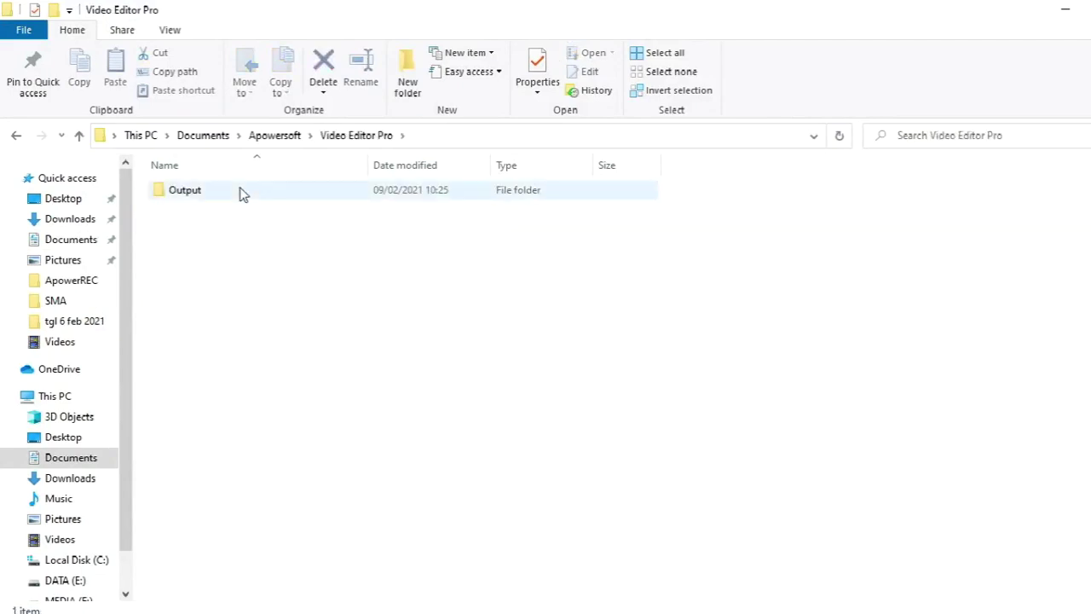
pyautogui.doubleClick(243, 191)
pyautogui.click(209, 493)
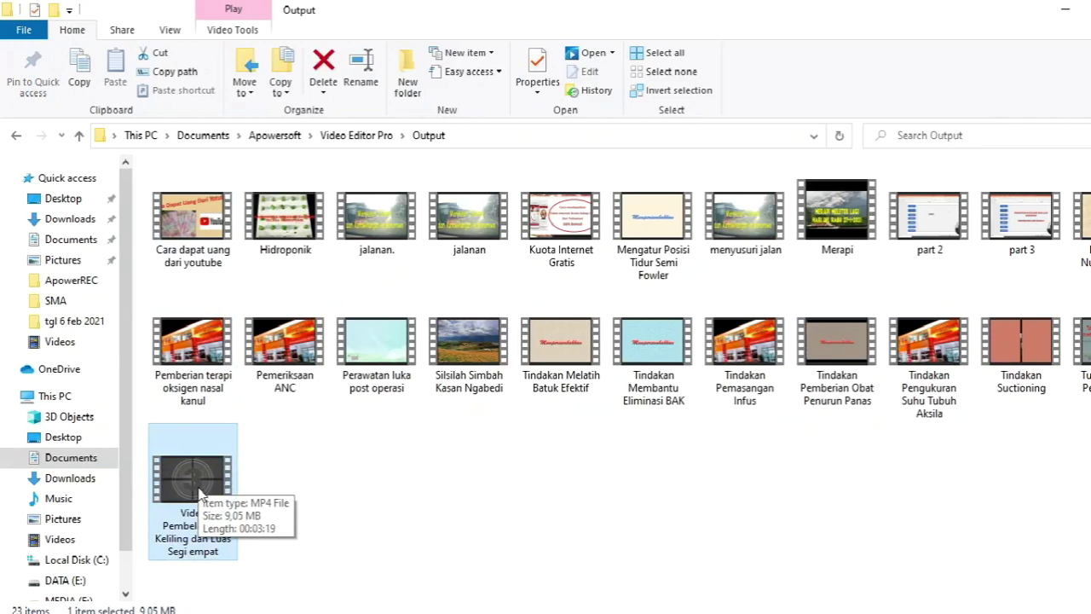
# Step: Go back to the Apowersoft folder, open ApowerREC and select the raw recording 20210209_095736
pyautogui.click(355, 136)
pyautogui.click(275, 135)
pyautogui.doubleClick(195, 185)
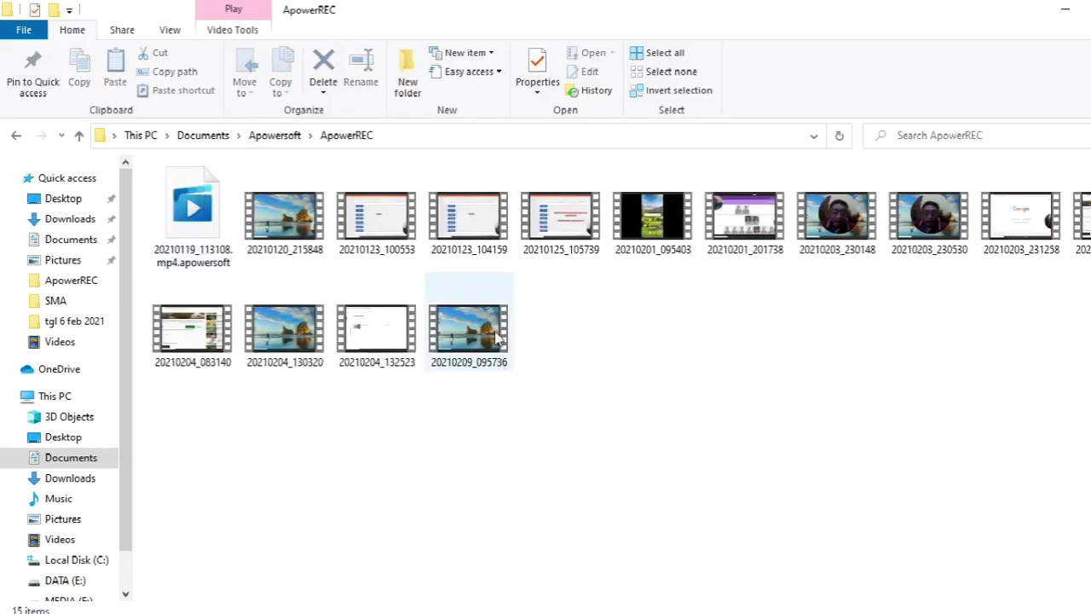
pyautogui.click(488, 332)
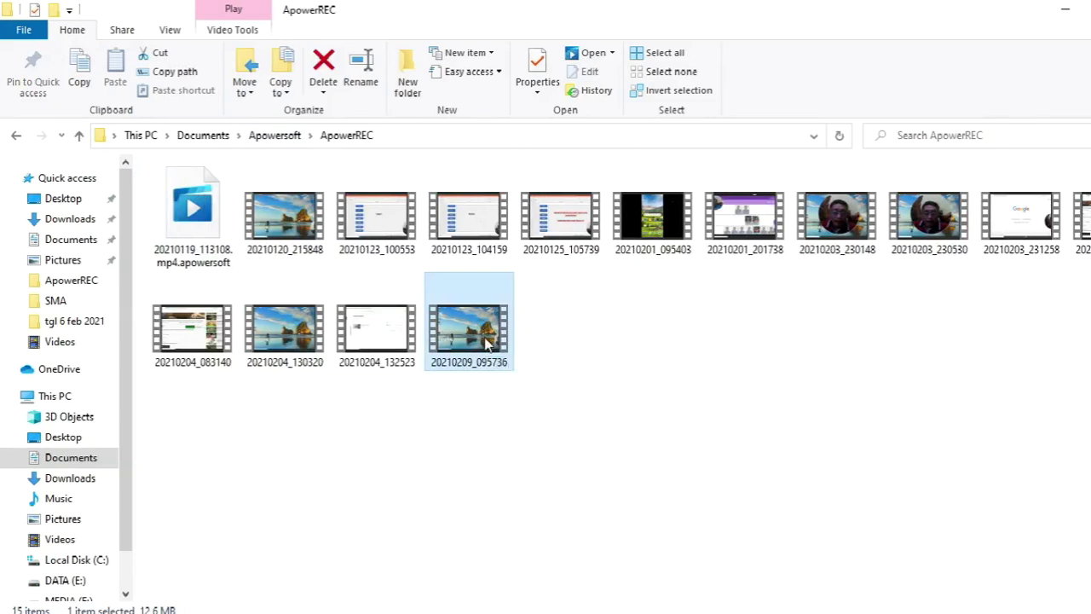
# Step: Return to Documents and reopen the Video Editor Pro Output folder inside Apowersoft
pyautogui.click(280, 136)
pyautogui.click(204, 138)
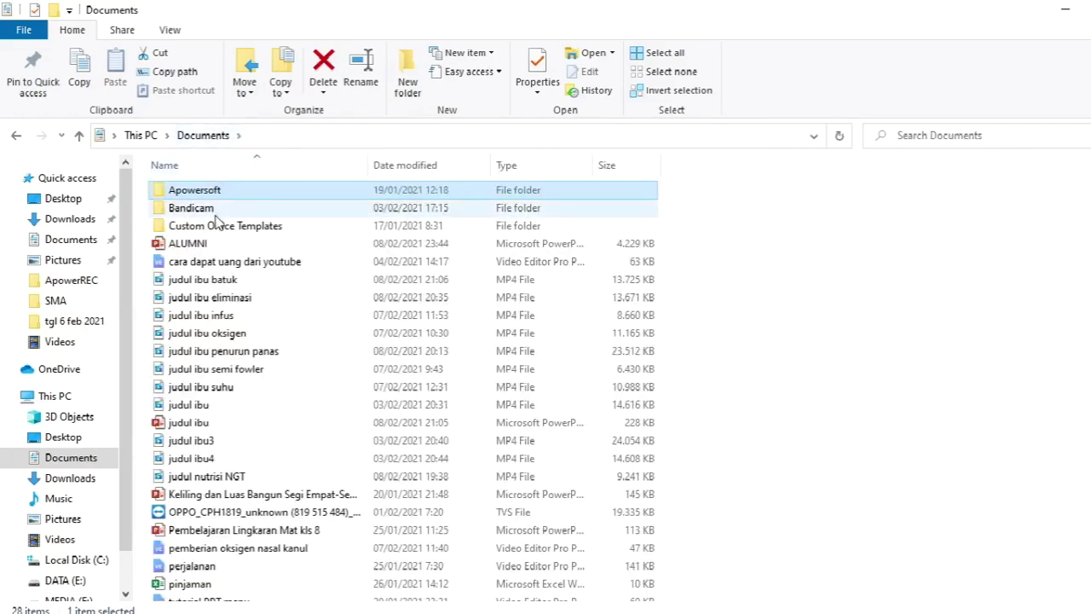
pyautogui.doubleClick(214, 190)
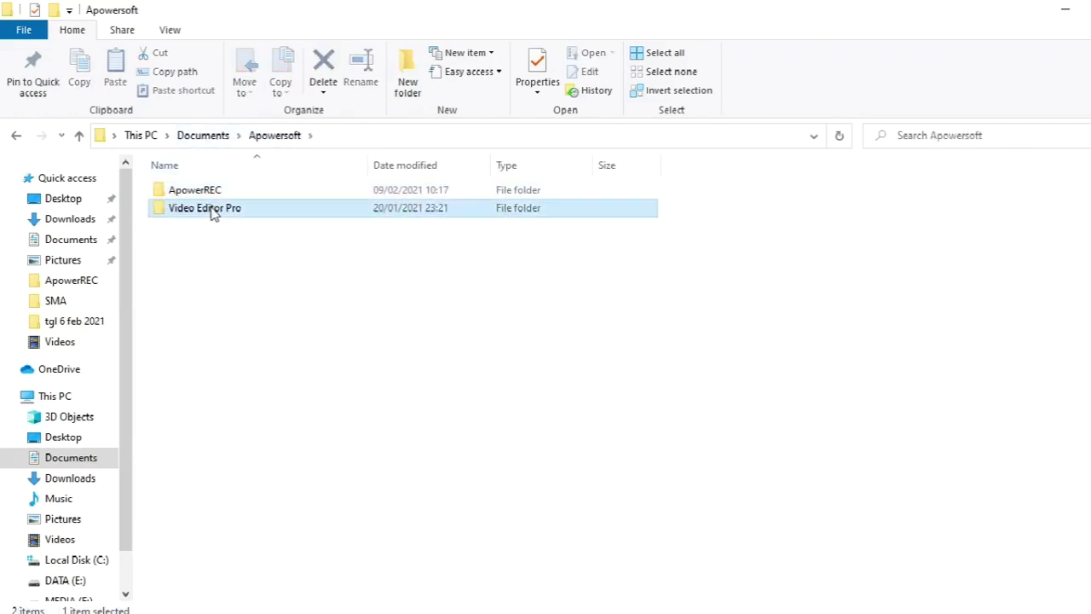
pyautogui.doubleClick(204, 209)
pyautogui.doubleClick(214, 202)
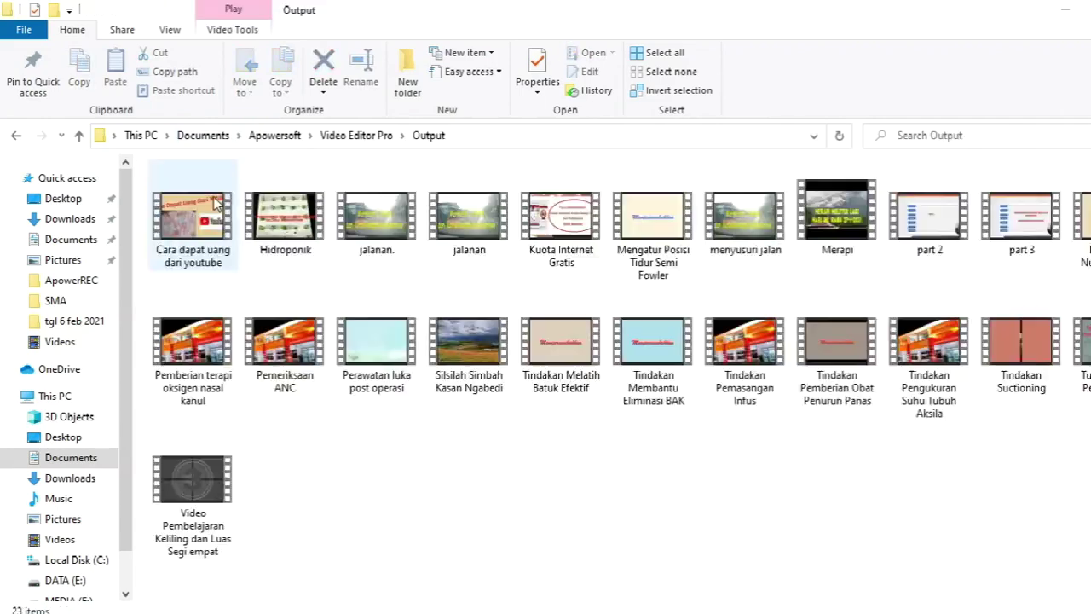